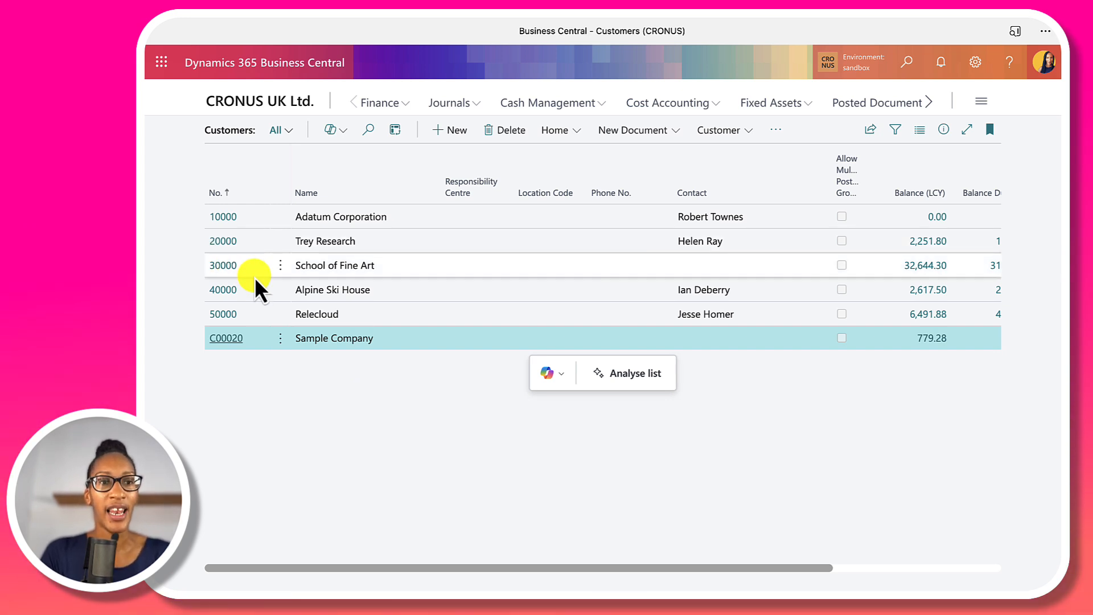
- Examine the customer and vendor balances on the School of Fine Art customer card, and return to the customer list
{"action": "left_click", "coordinate": [227, 266]}
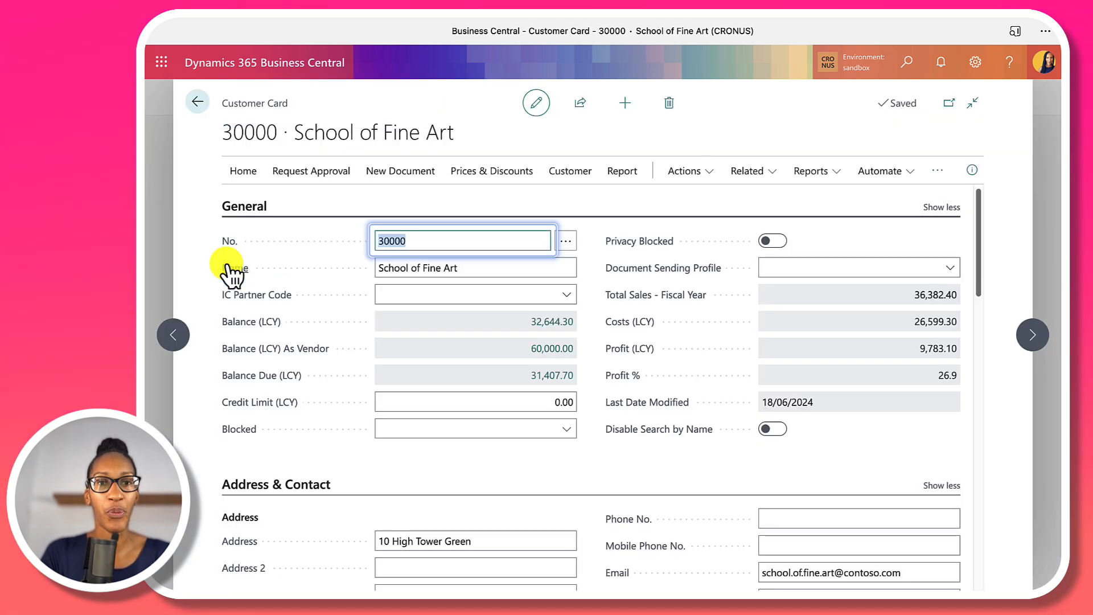
{"action": "scroll", "coordinate": [299, 436], "scroll_direction": "down", "scroll_amount": 1}
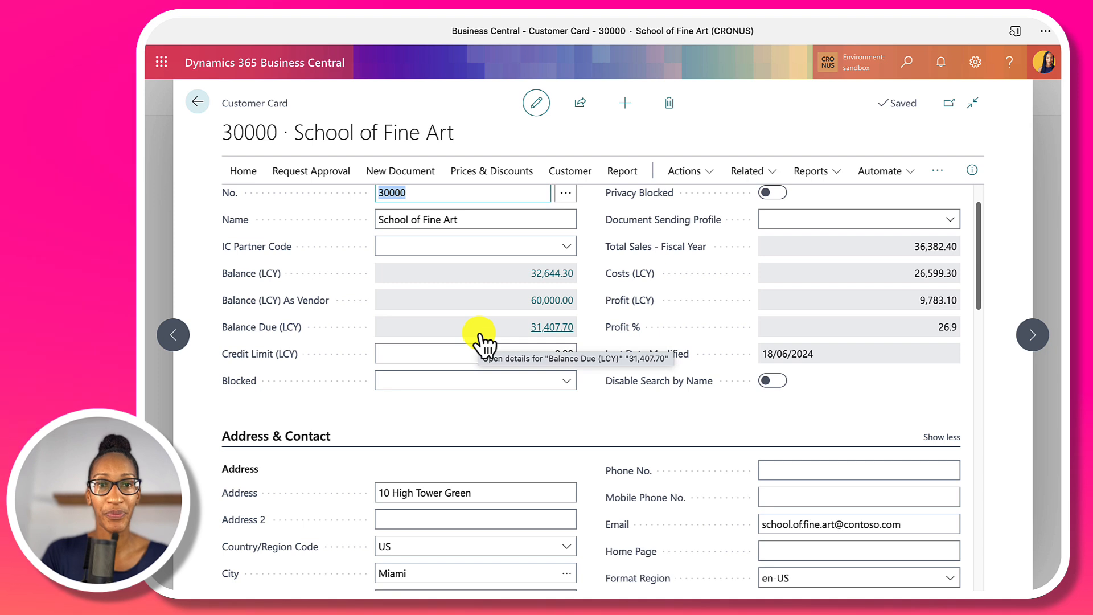
{"action": "left_click", "coordinate": [197, 103]}
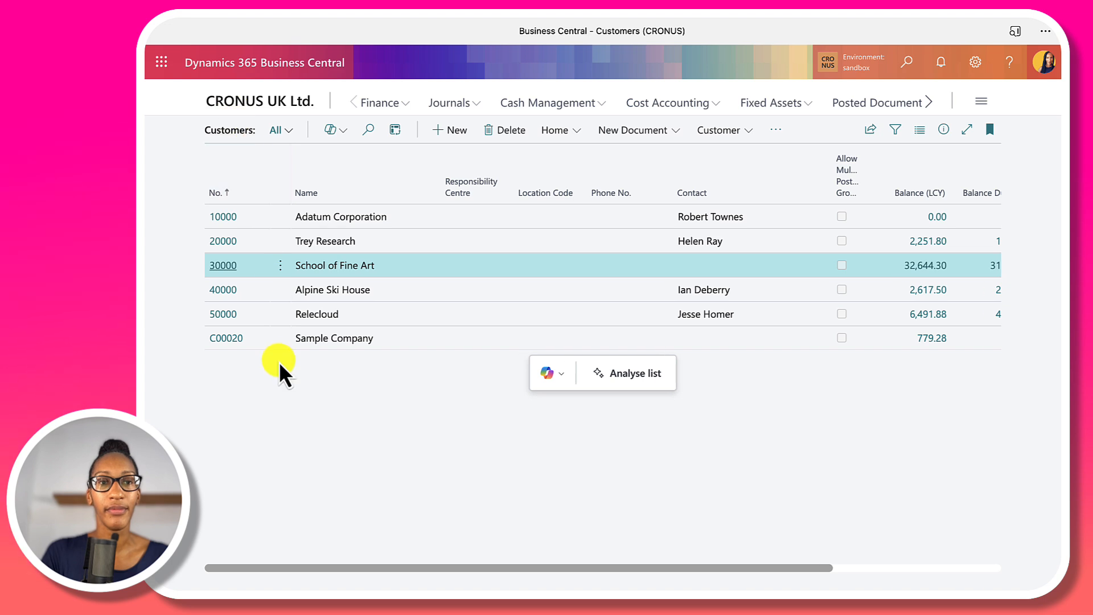
- Open the Sample Company customer card and look up the contact linked in its Contact Code
{"action": "left_click", "coordinate": [233, 339]}
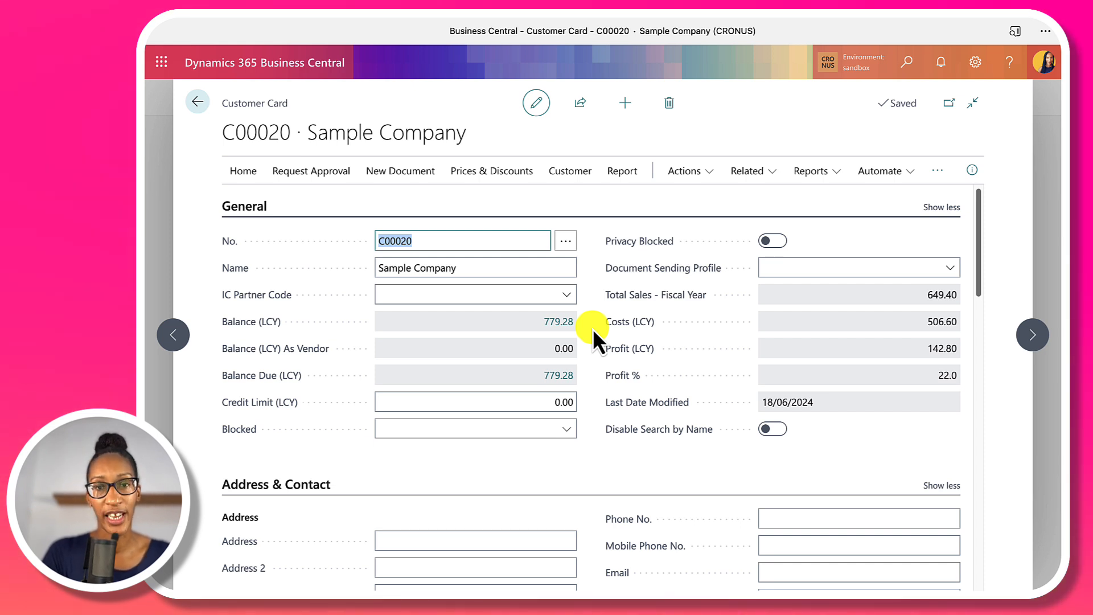
{"action": "scroll", "coordinate": [604, 336], "scroll_direction": "down", "scroll_amount": 6}
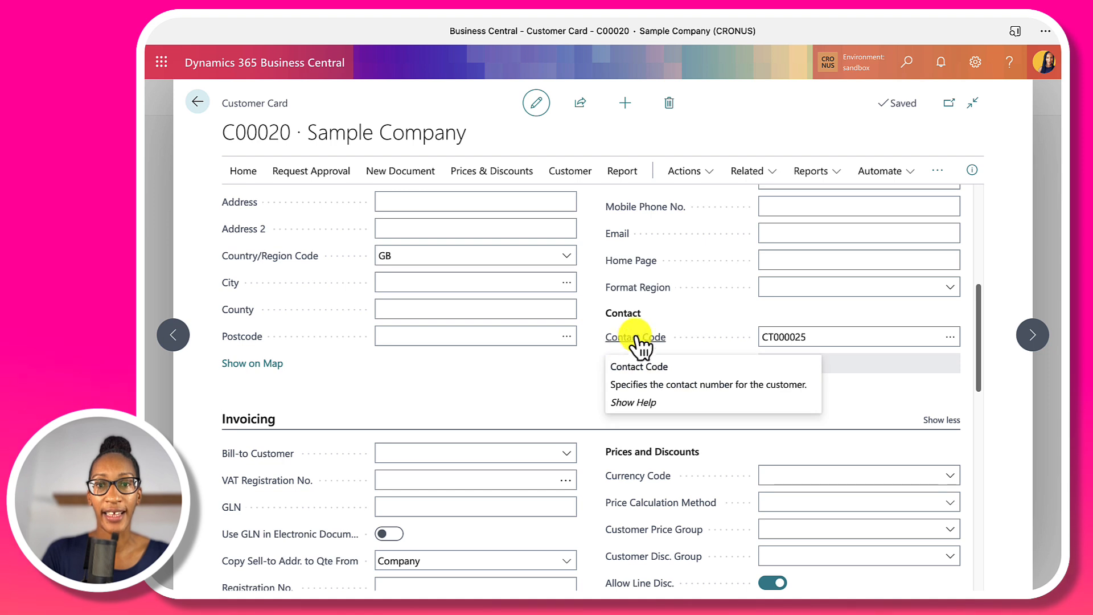
{"action": "left_click", "coordinate": [948, 337]}
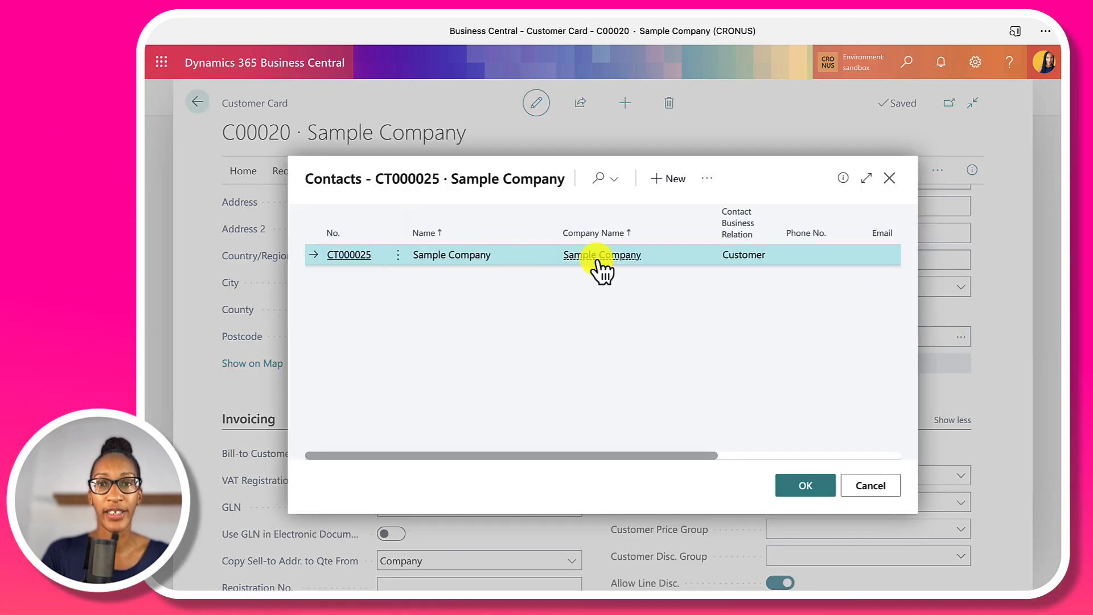
- Create a vendor from the Sample Company contact using the VENDOR COMPANY template, and confirm the contact selection
{"action": "left_click", "coordinate": [532, 257]}
{"action": "left_click", "coordinate": [708, 181]}
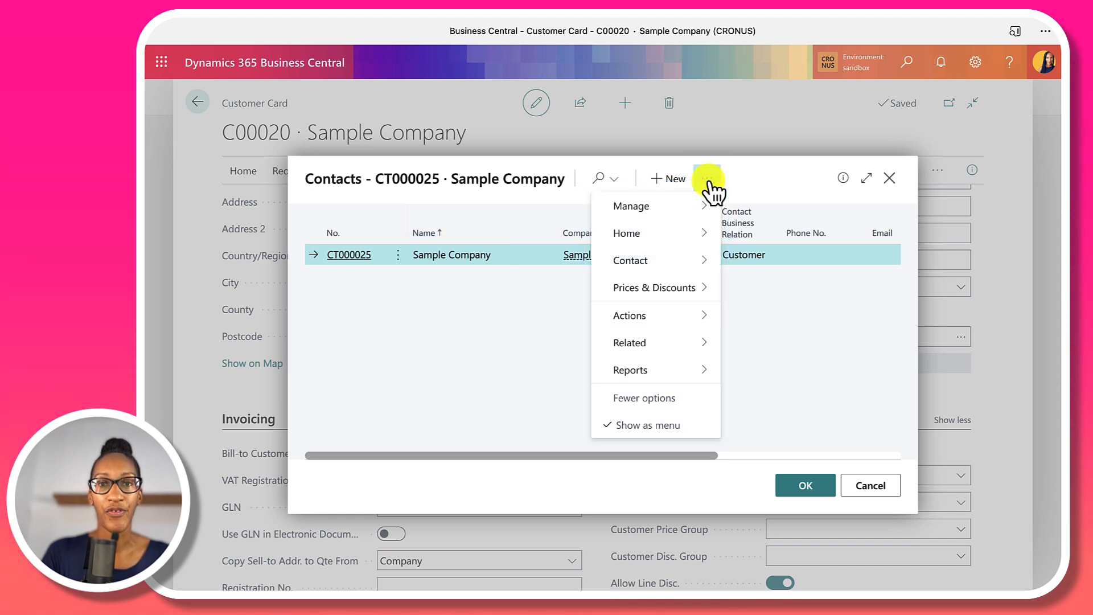
{"action": "mouse_move", "coordinate": [668, 325]}
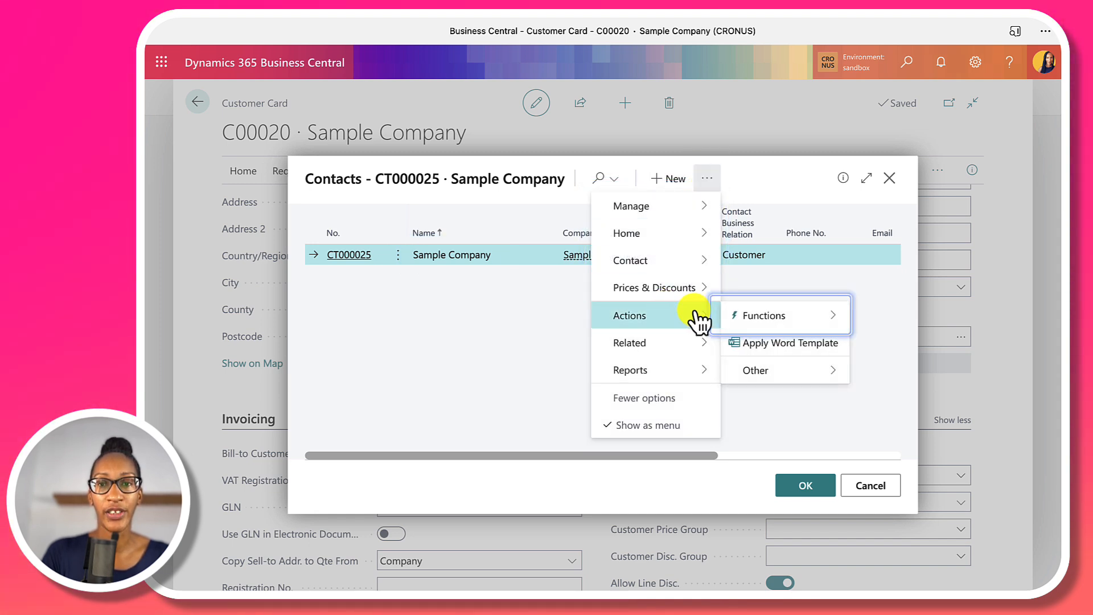
{"action": "mouse_move", "coordinate": [759, 319]}
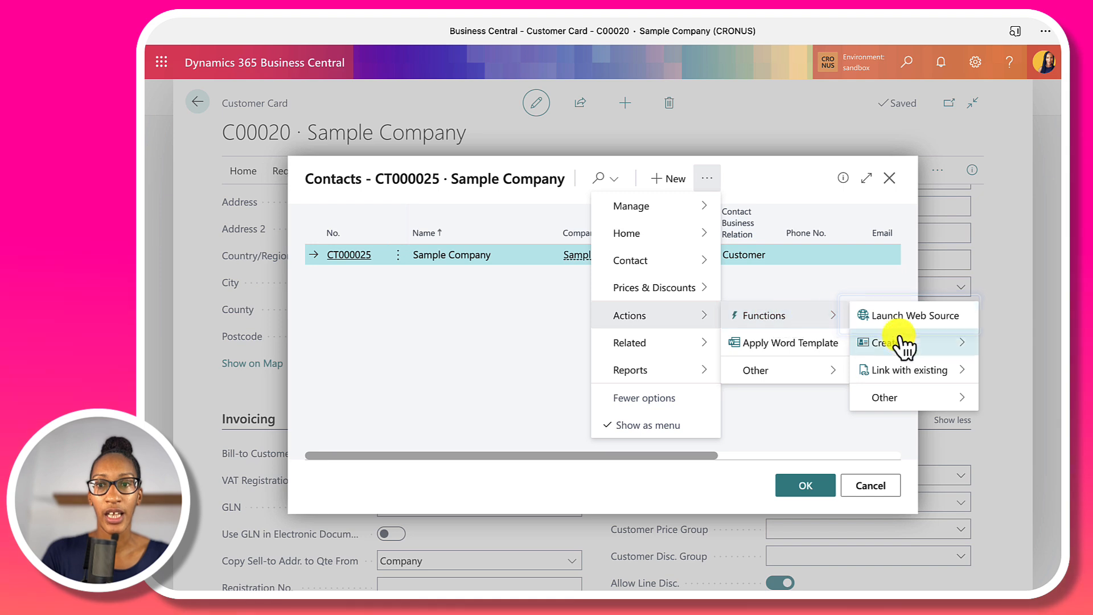
{"action": "mouse_move", "coordinate": [906, 348]}
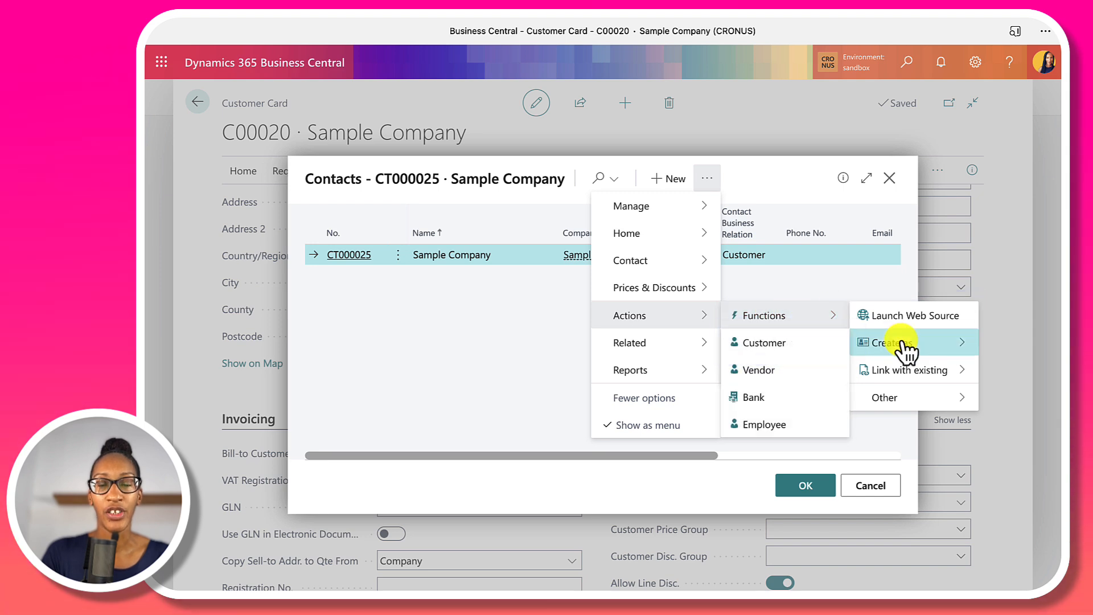
{"action": "left_click", "coordinate": [759, 373]}
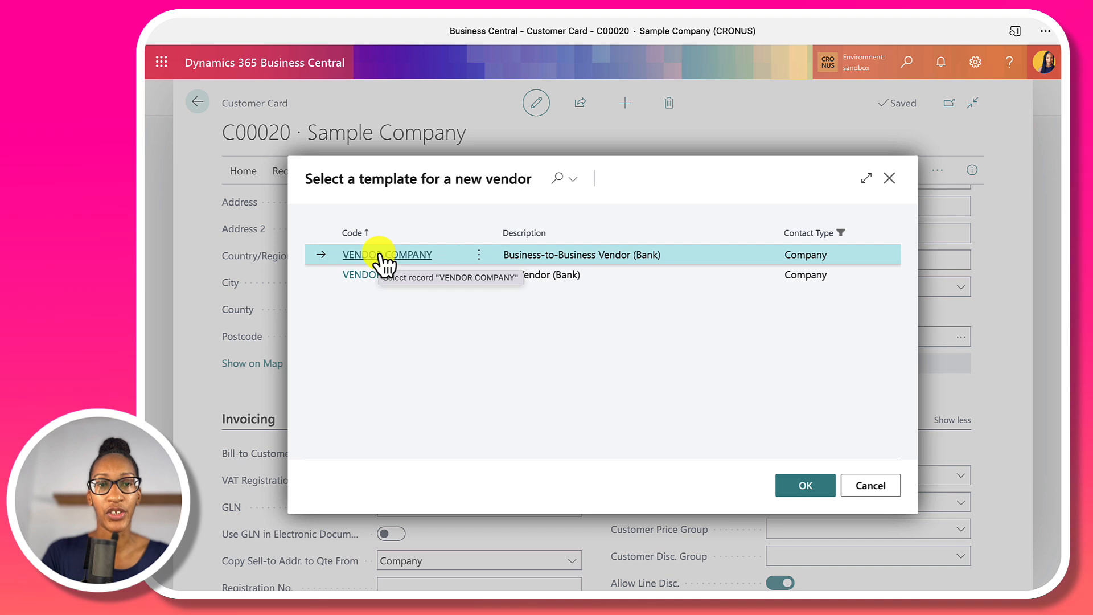
{"action": "left_click", "coordinate": [797, 481]}
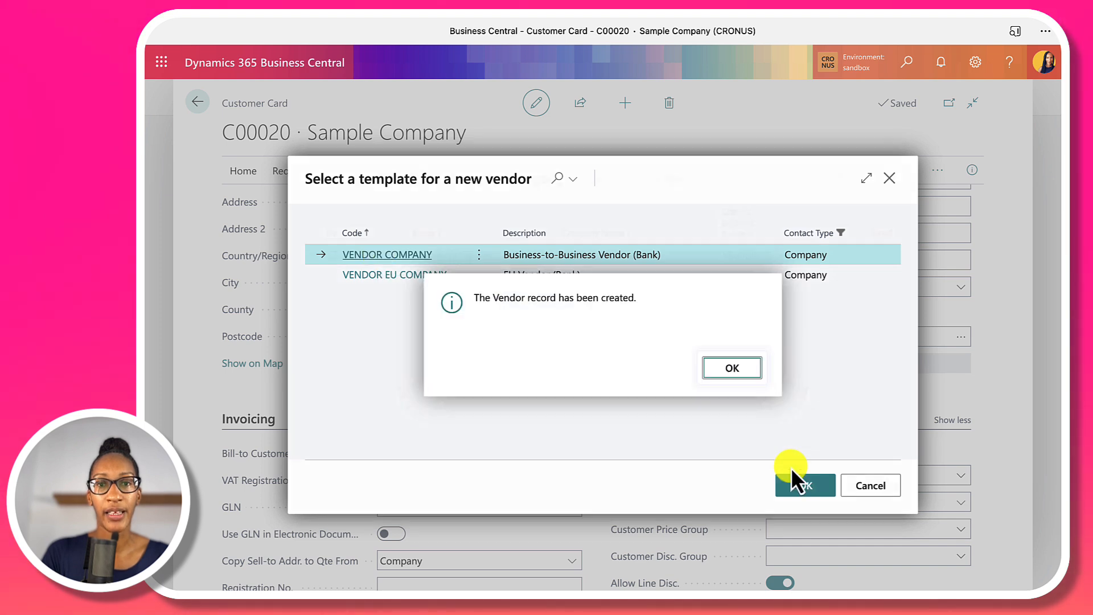
{"action": "left_click", "coordinate": [740, 368]}
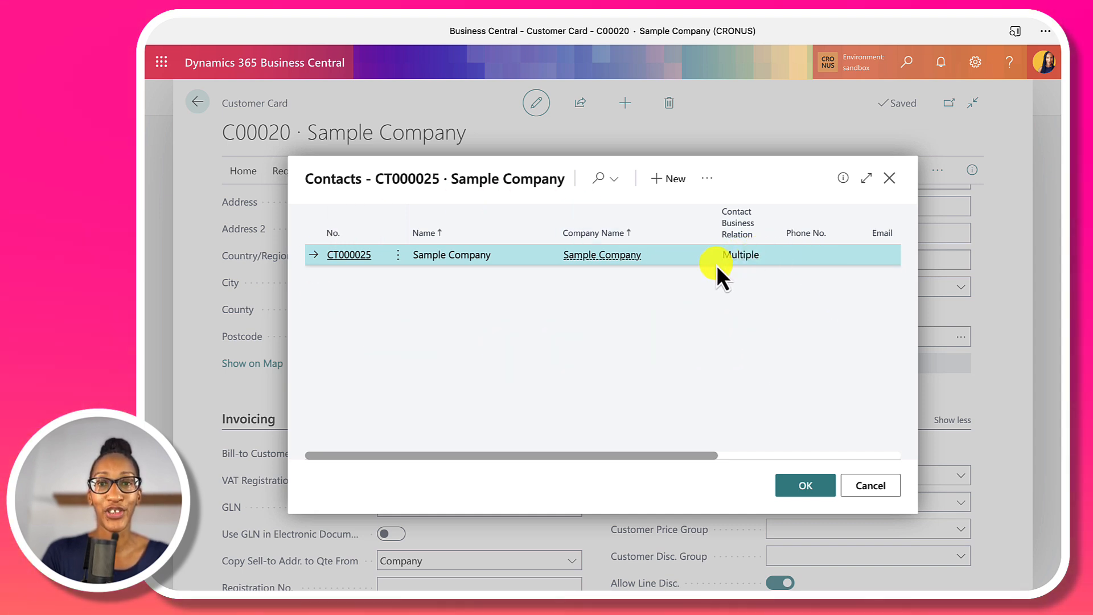
{"action": "left_click", "coordinate": [811, 487]}
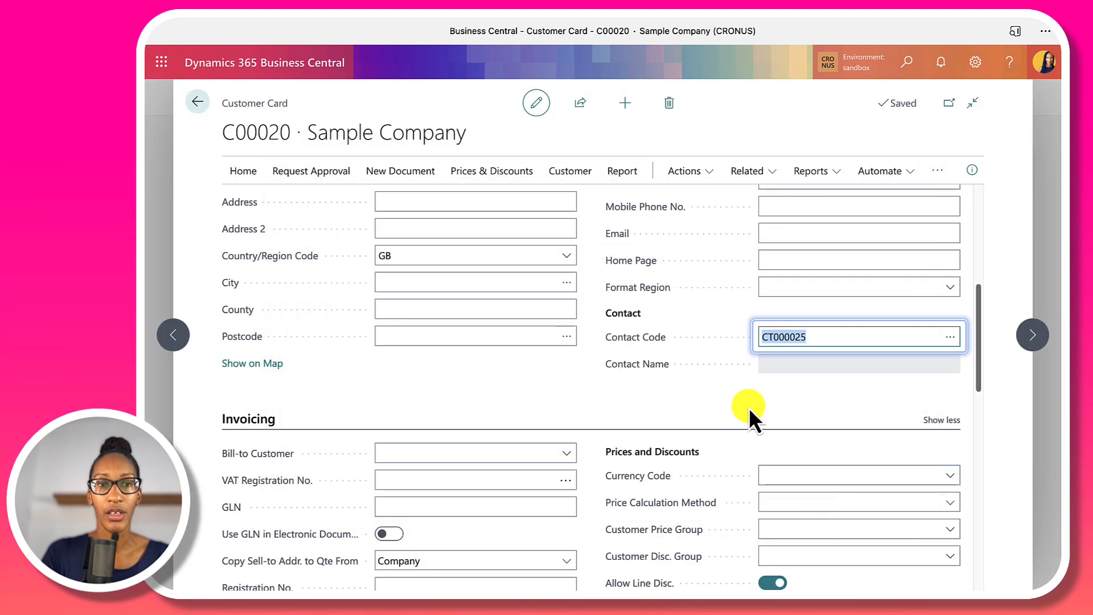
- Leave the Sample Company customer card and find and open the Vendors list
{"action": "scroll", "coordinate": [668, 402], "scroll_direction": "up", "scroll_amount": 3}
{"action": "scroll", "coordinate": [669, 402], "scroll_direction": "up", "scroll_amount": 3}
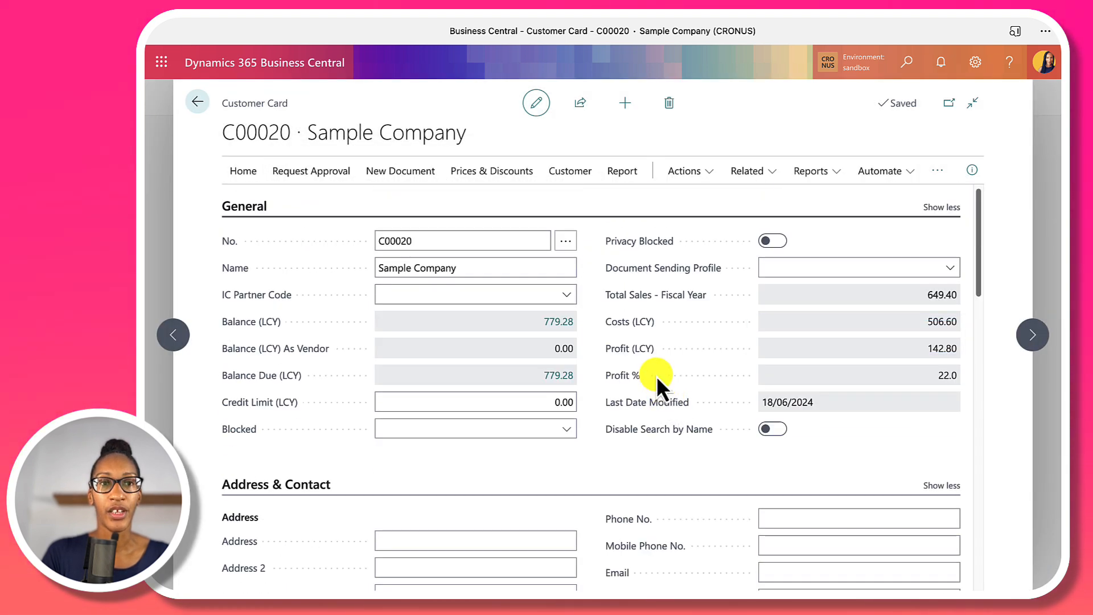
{"action": "left_click", "coordinate": [197, 102]}
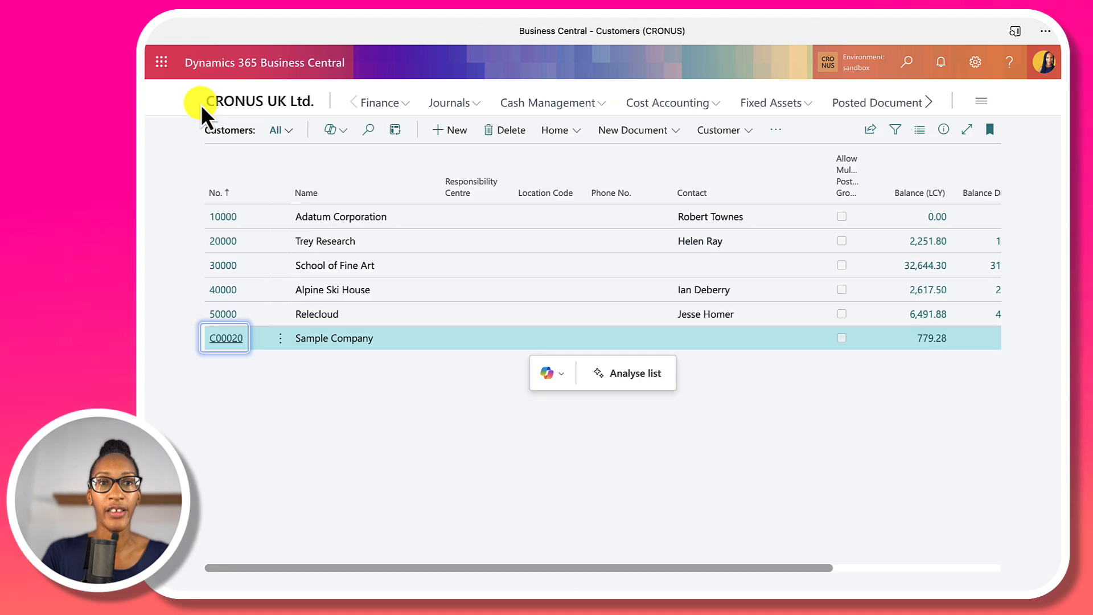
{"action": "left_click", "coordinate": [908, 63]}
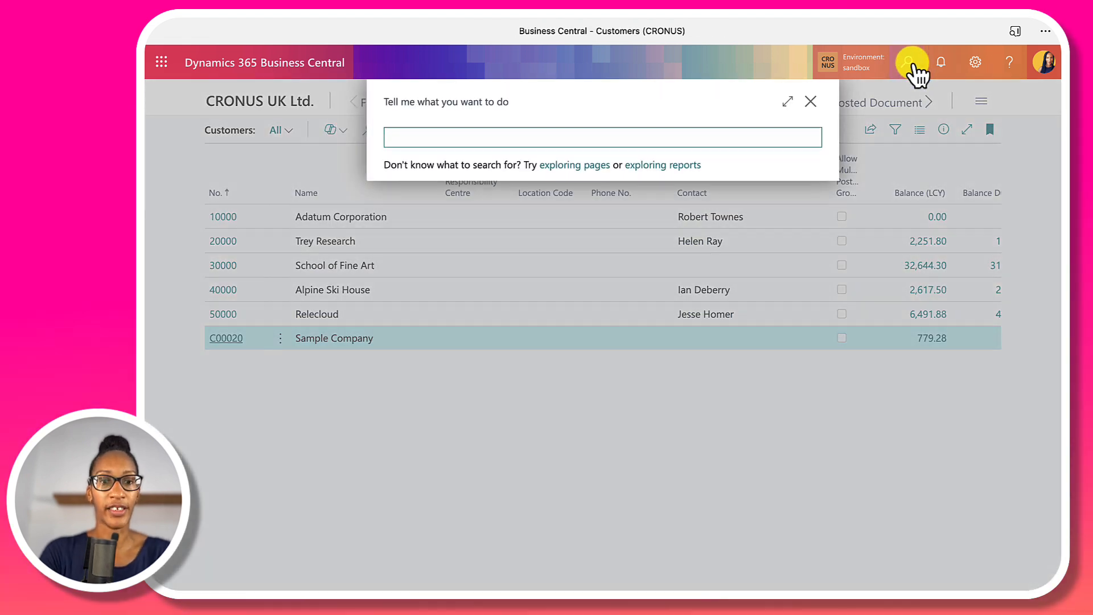
{"action": "type", "text": "vendor"}
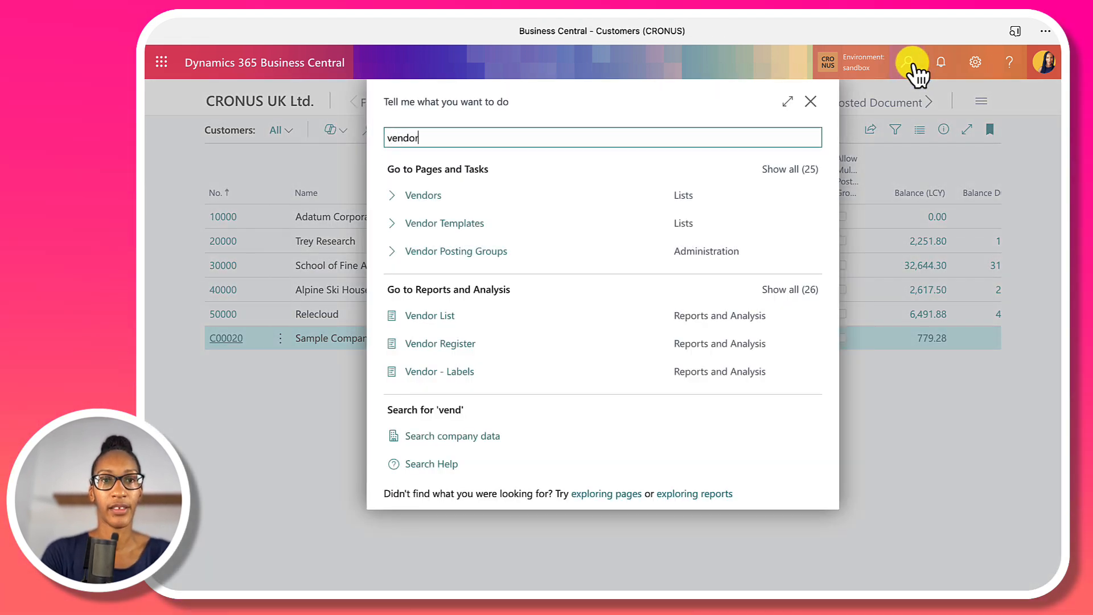
{"action": "left_click", "coordinate": [436, 203]}
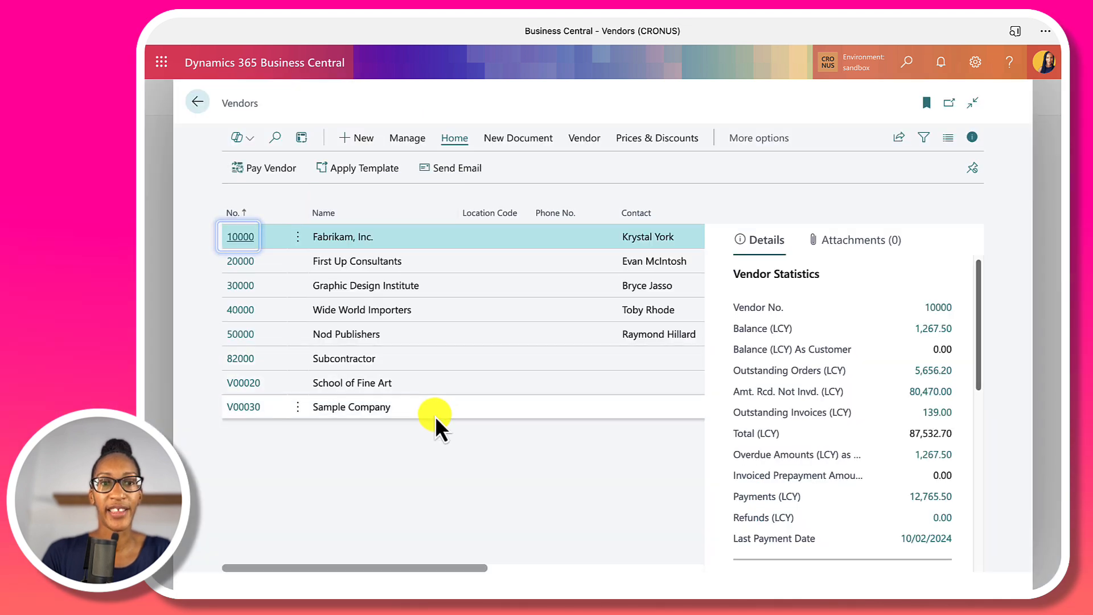
- Open the Sample Company vendor card, dismiss the tour tip and check the Balance (LCY) As Customer field
{"action": "left_click", "coordinate": [244, 407]}
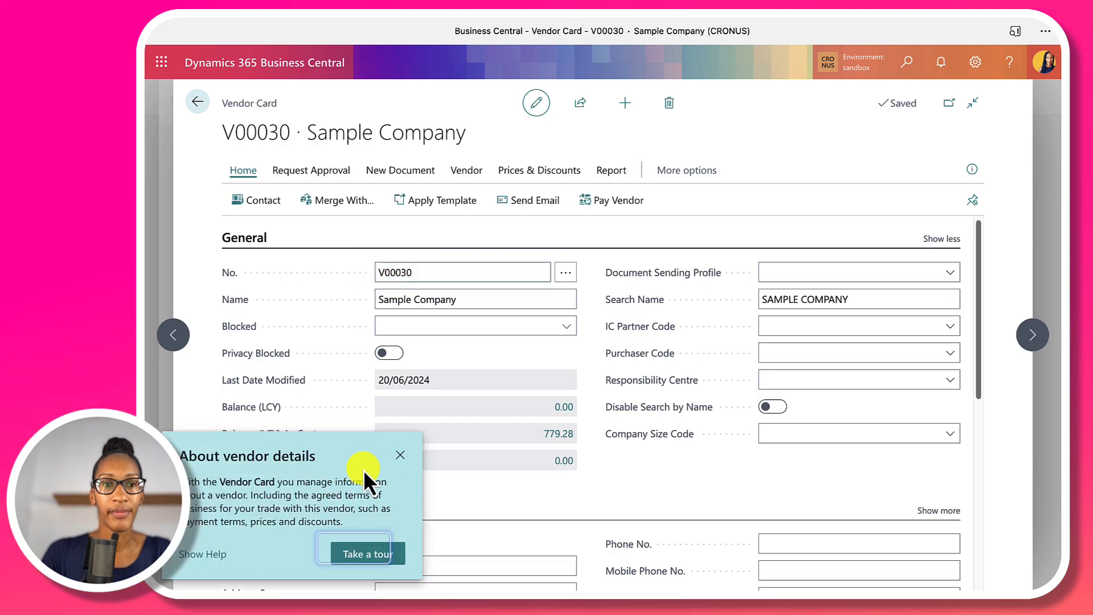
{"action": "left_click", "coordinate": [401, 454]}
{"action": "scroll", "coordinate": [442, 430], "scroll_direction": "down", "scroll_amount": 2}
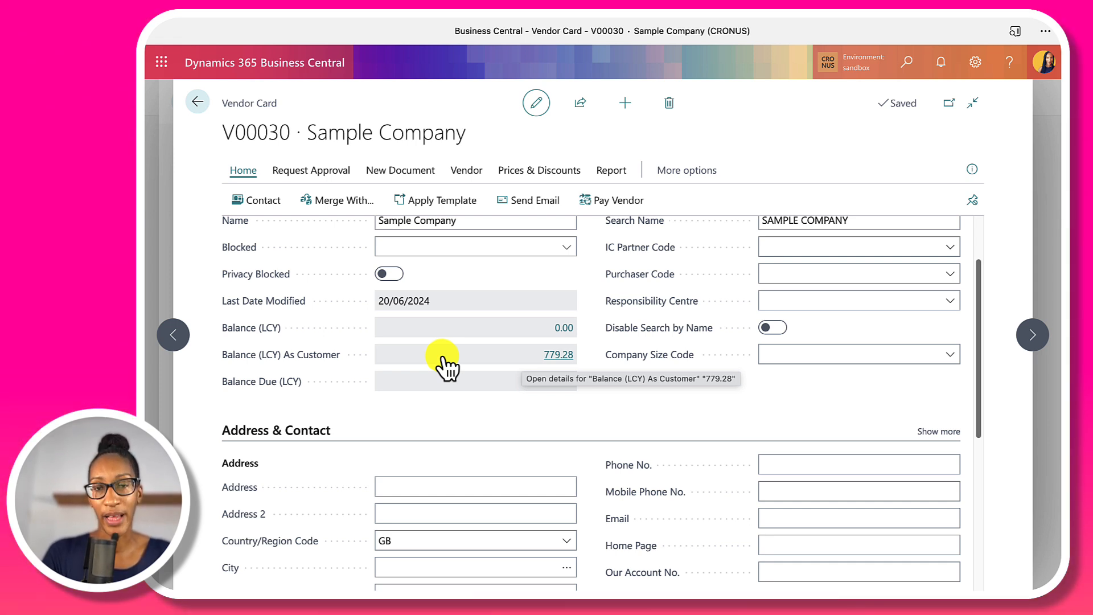
- Create a new purchase invoice for the Sample Company vendor with RENT1 as the Vendor Invoice No
{"action": "left_click", "coordinate": [436, 167]}
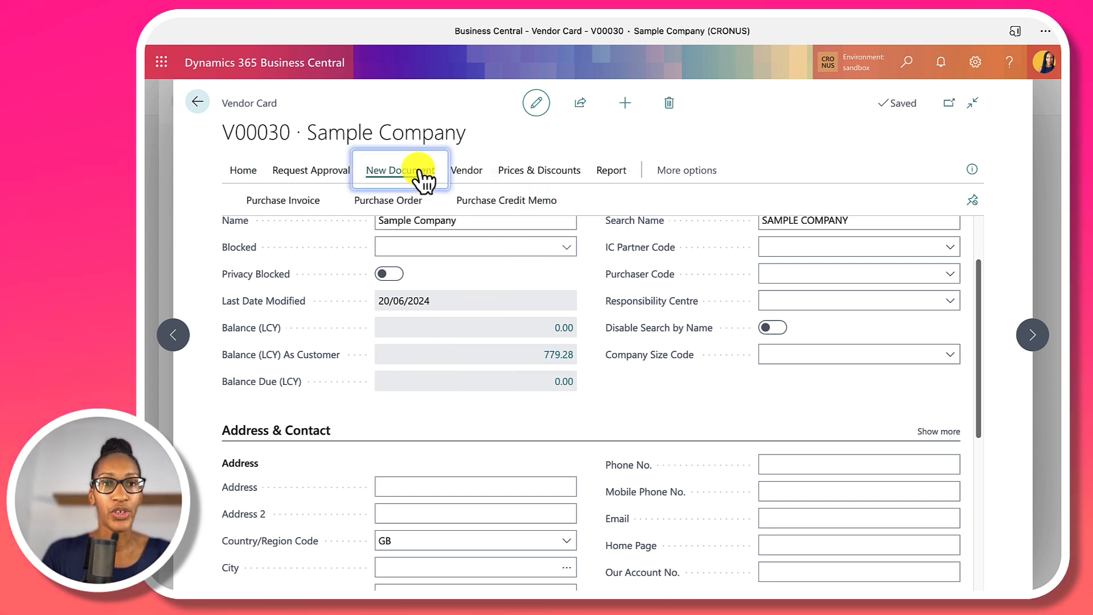
{"action": "left_click", "coordinate": [273, 201]}
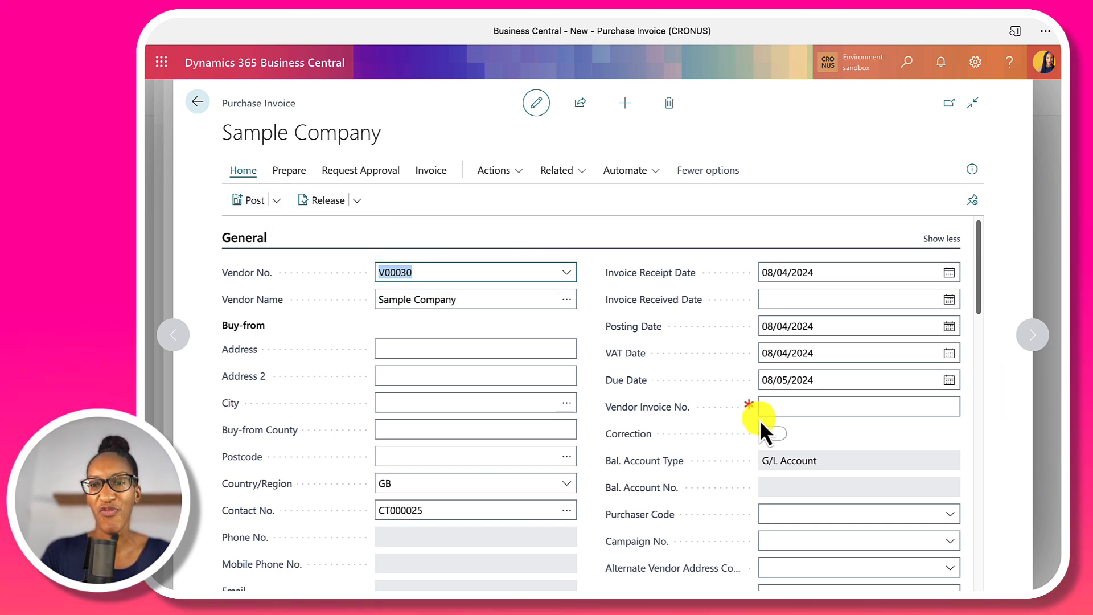
{"action": "left_click", "coordinate": [777, 406]}
{"action": "type", "text": "ren"}
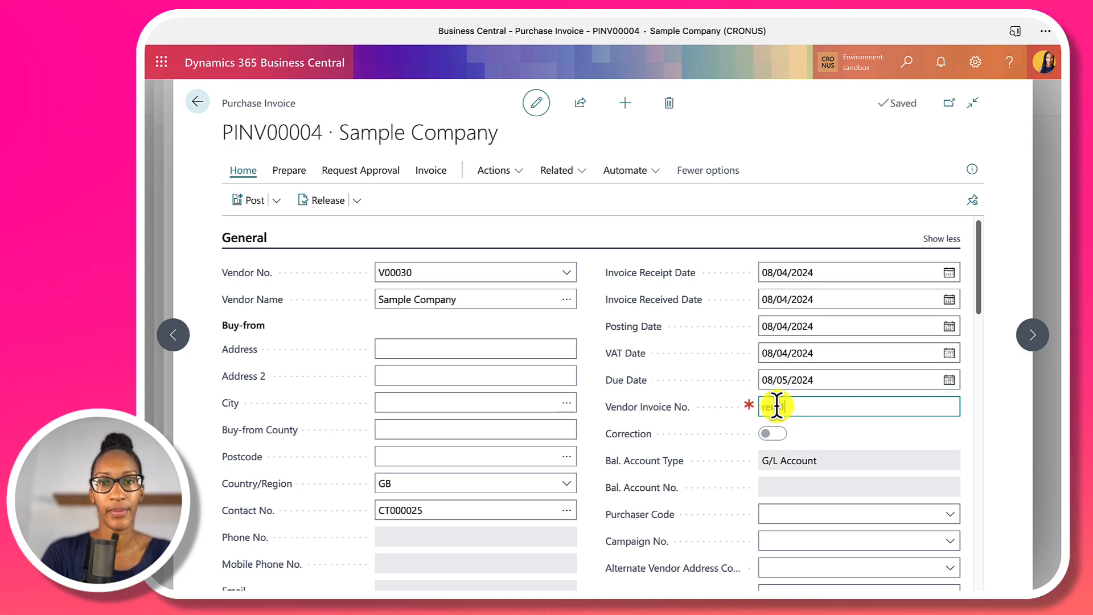
{"action": "key", "text": "Tab"}
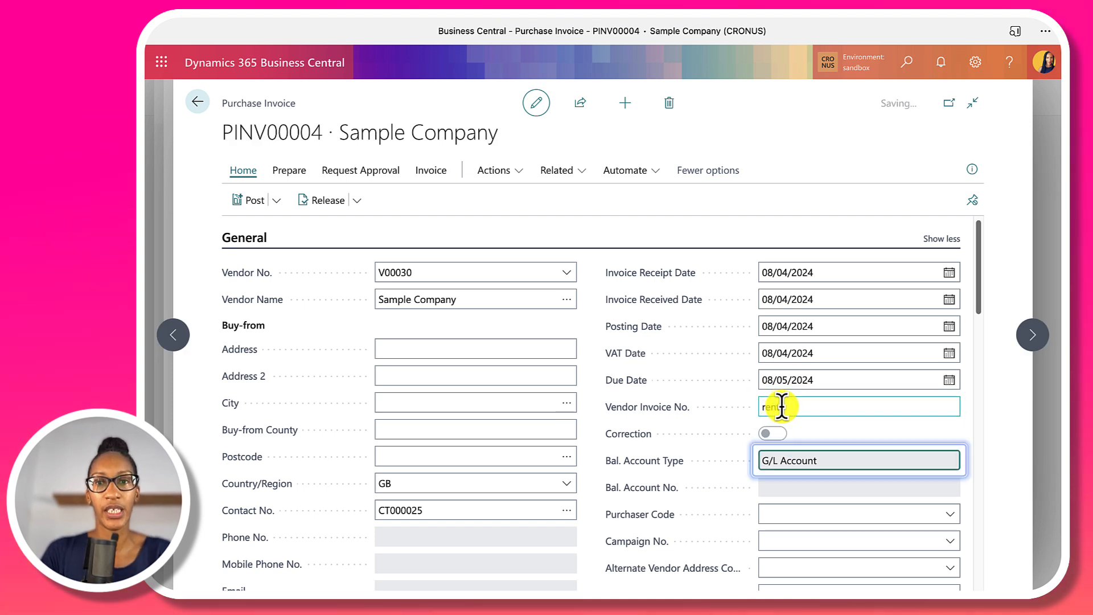
{"action": "scroll", "coordinate": [612, 437], "scroll_direction": "down", "scroll_amount": 10}
{"action": "scroll", "coordinate": [610, 435], "scroll_direction": "up", "scroll_amount": 10}
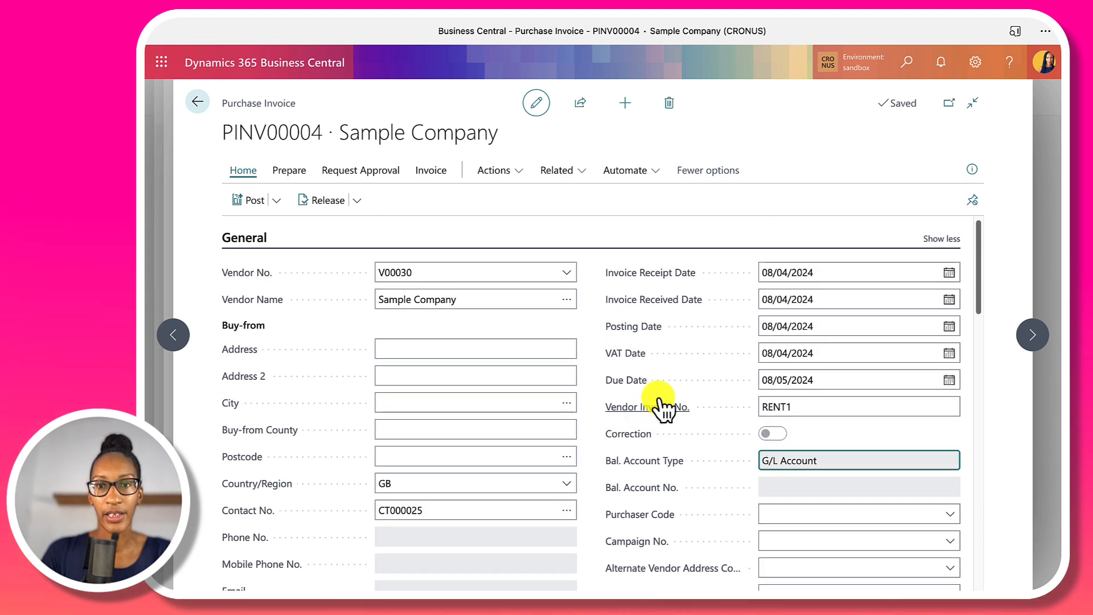
- Set the purchase invoice's due date to 08/04/2024
{"action": "left_click", "coordinate": [957, 380]}
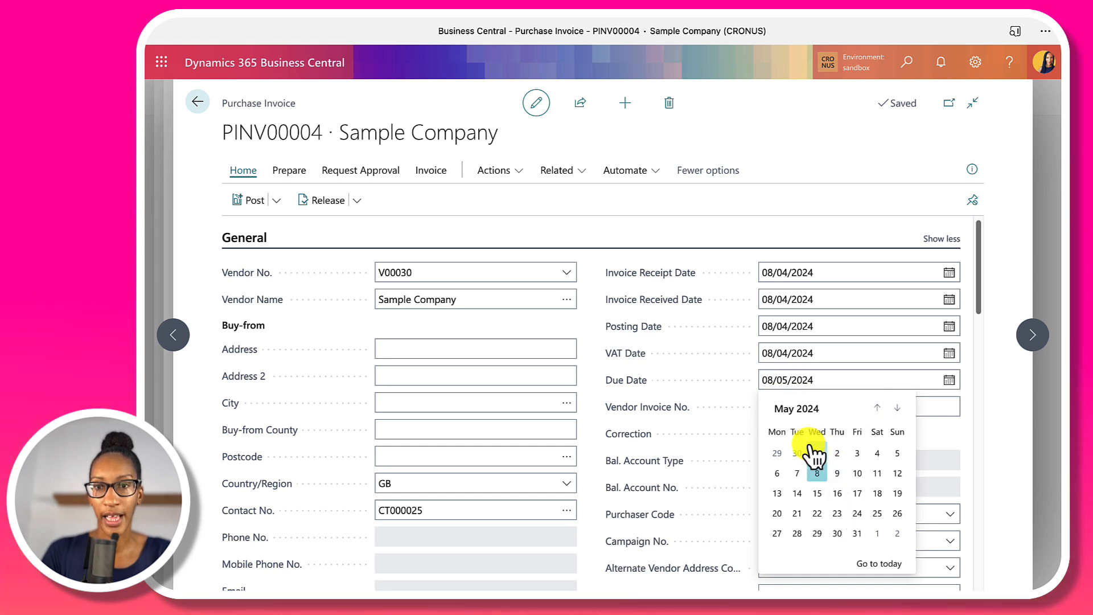
{"action": "left_click", "coordinate": [877, 407]}
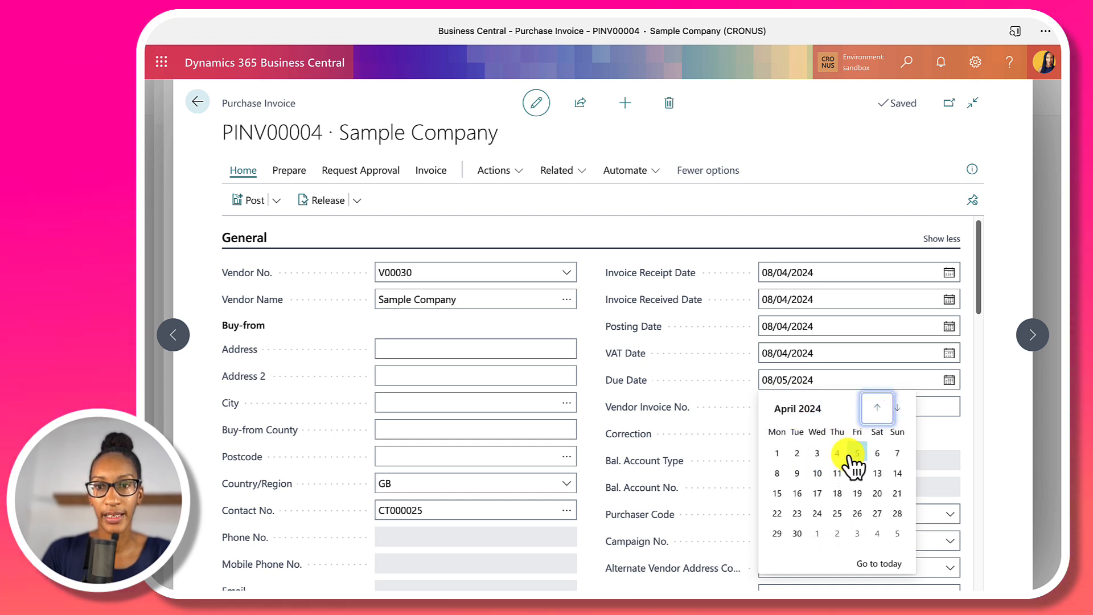
{"action": "left_click", "coordinate": [778, 473]}
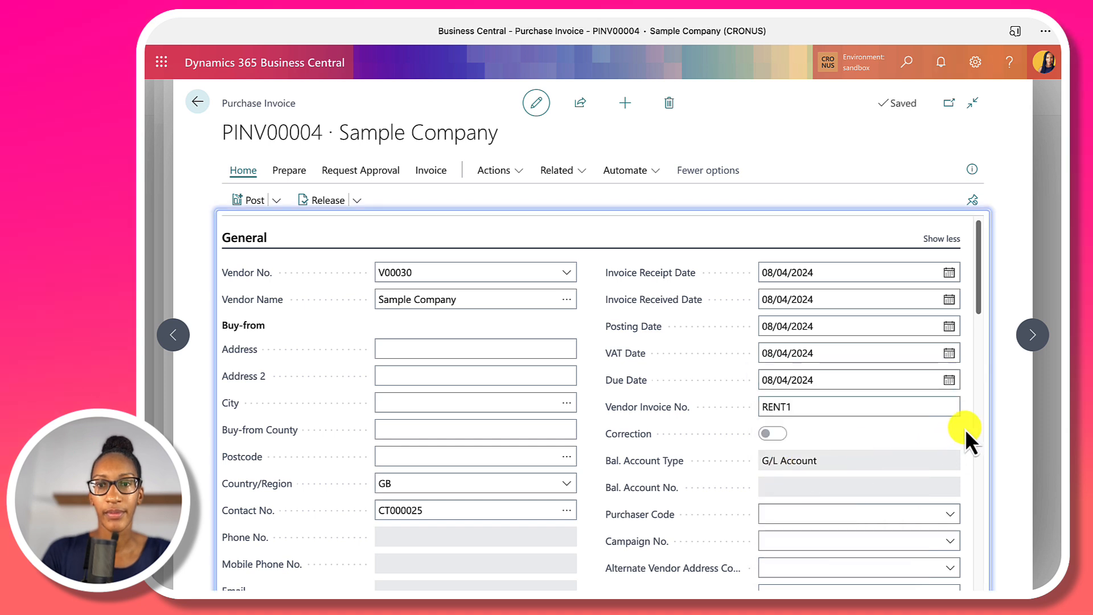
- Set the first invoice line's type to G/L Account and assign the Rent / Leases account to it
{"action": "scroll", "coordinate": [962, 429], "scroll_direction": "down", "scroll_amount": 8}
{"action": "left_click", "coordinate": [310, 338]}
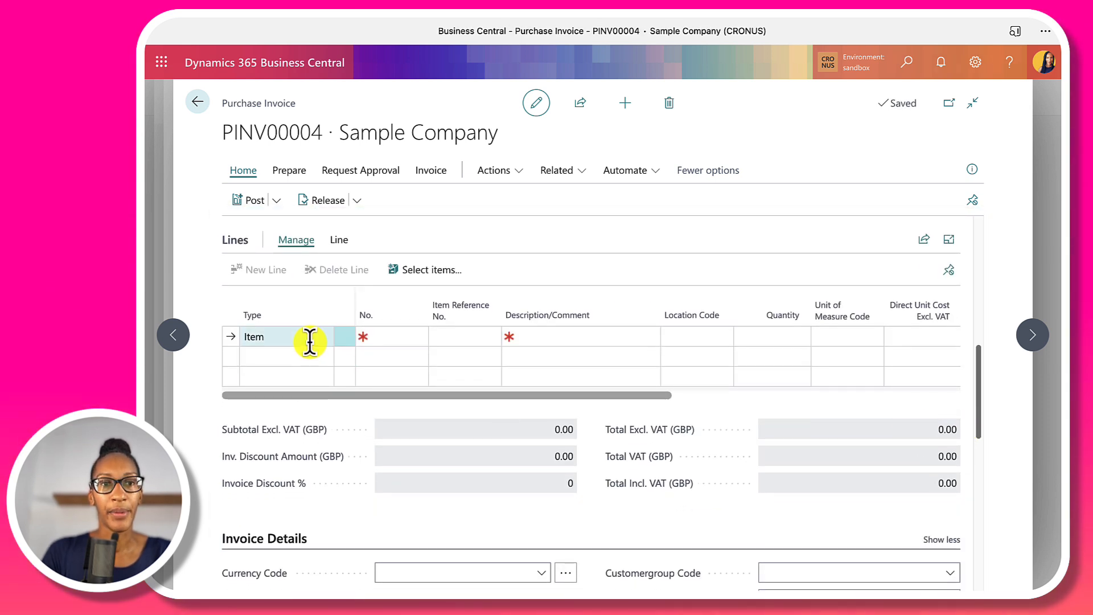
{"action": "left_click", "coordinate": [321, 340]}
{"action": "scroll", "coordinate": [334, 425], "scroll_direction": "up", "scroll_amount": 2}
{"action": "left_click", "coordinate": [360, 419]}
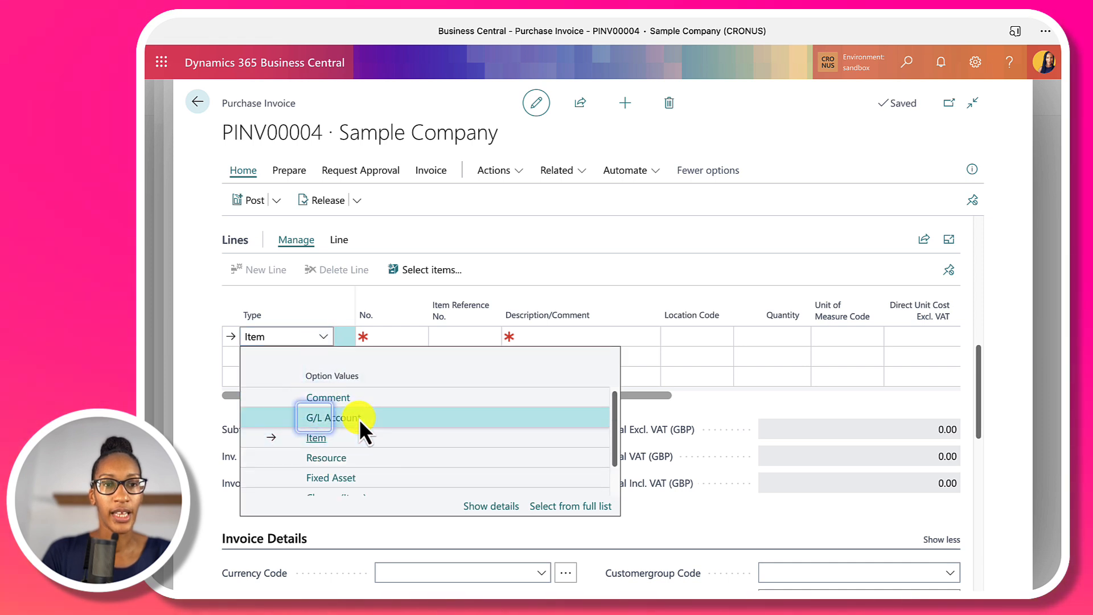
{"action": "left_click", "coordinate": [391, 337]}
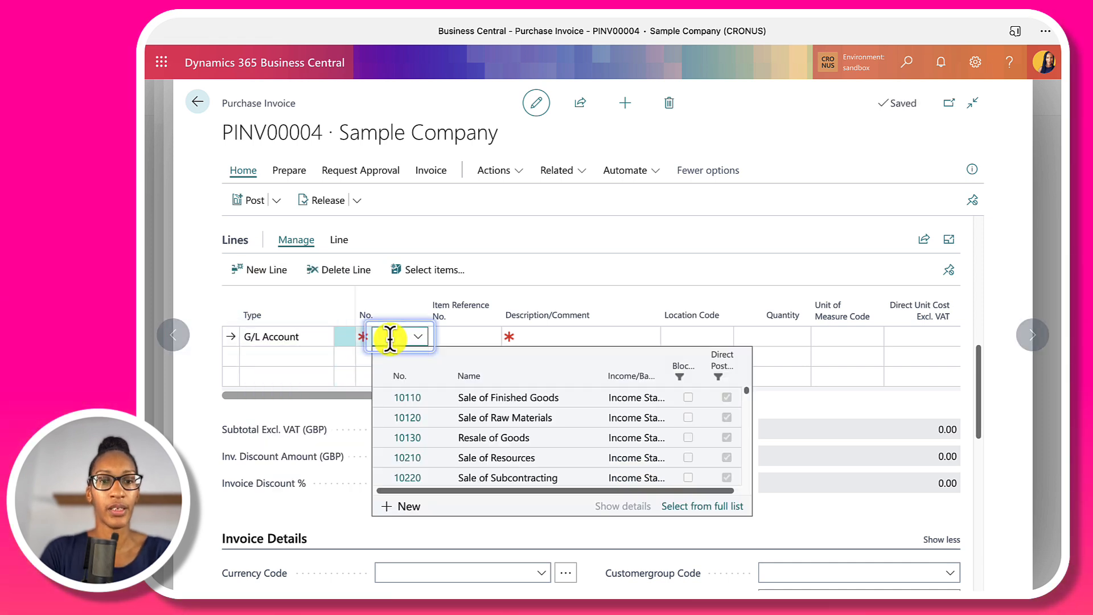
{"action": "type", "text": "rent"}
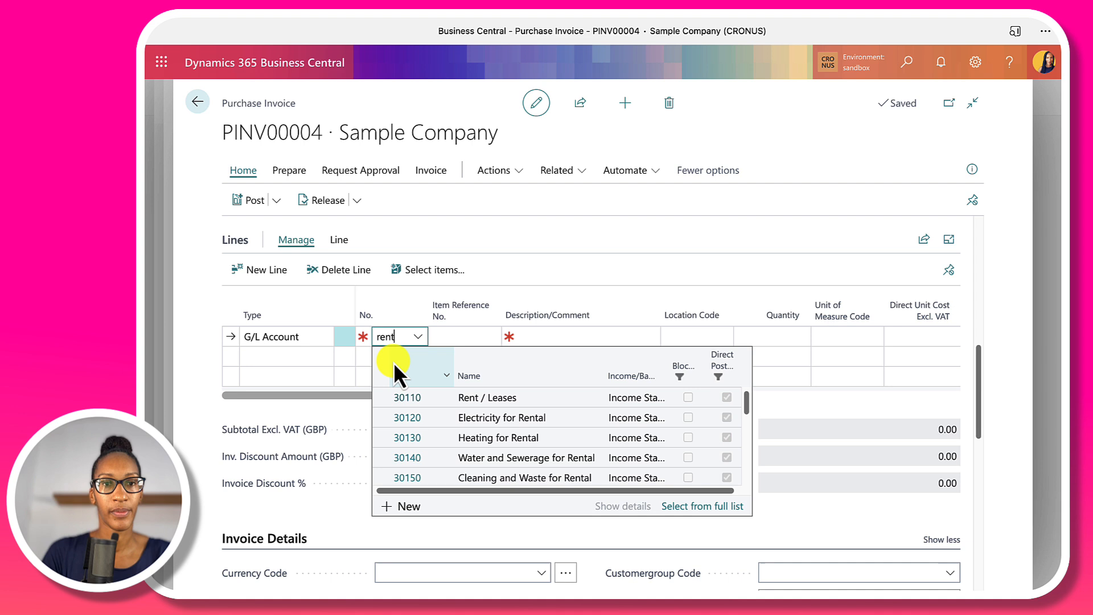
{"action": "left_click", "coordinate": [402, 396]}
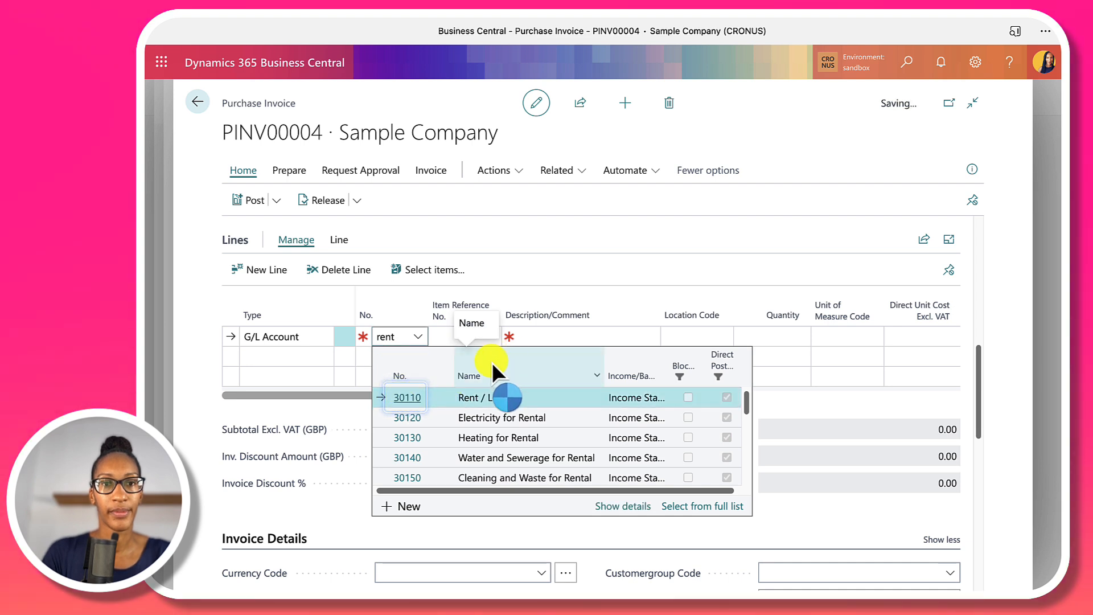
{"action": "left_click", "coordinate": [572, 335]}
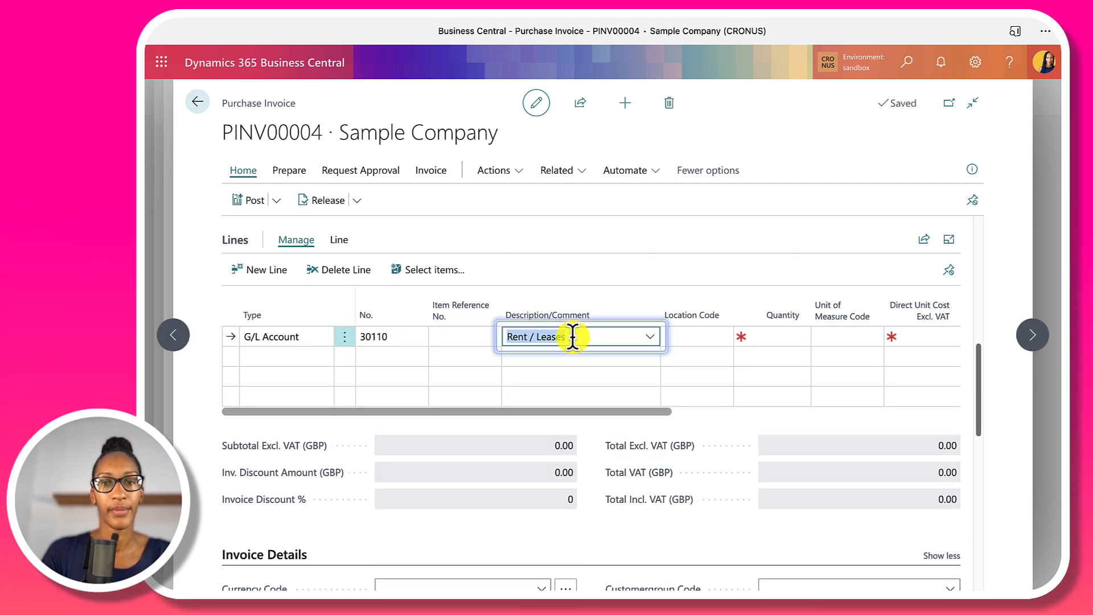
- Describe the Rent / Leases line as Rental charges, with quantity 1 and a direct unit cost of 800.00 excluding VAT
{"action": "type", "text": "Rental"}
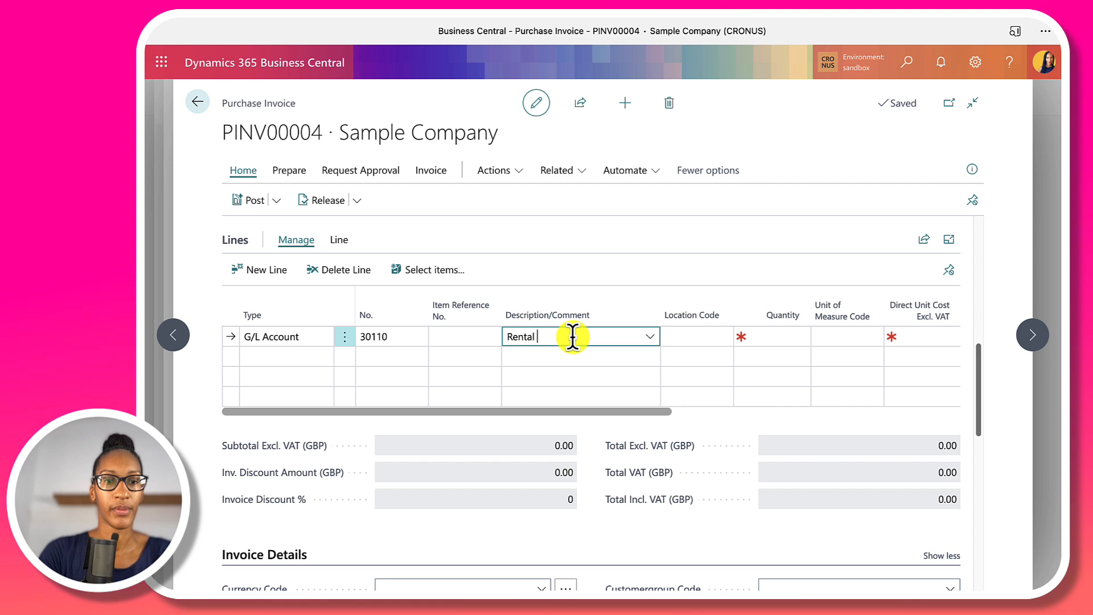
{"action": "key", "text": "Tab"}
{"action": "key", "text": "Tab"}
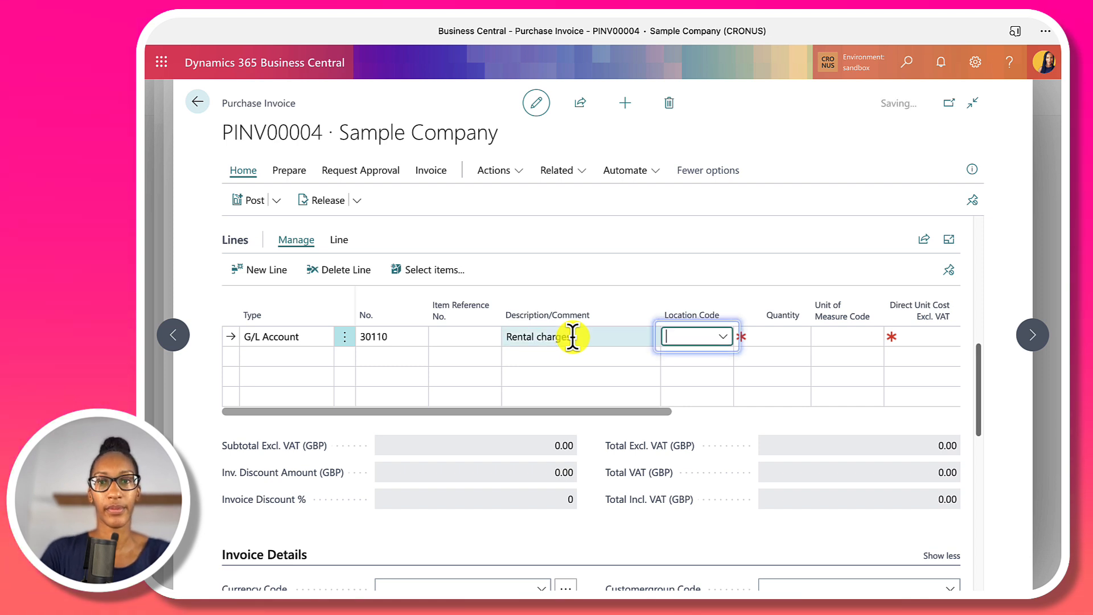
{"action": "type", "text": "1"}
{"action": "key", "text": "Tab"}
{"action": "key", "text": "Tab"}
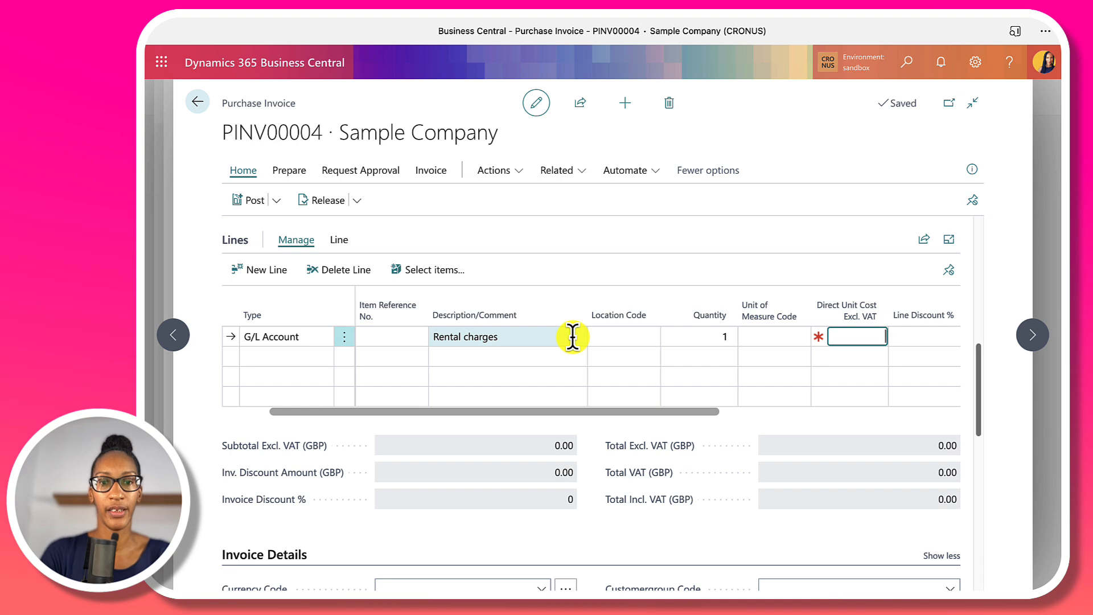
{"action": "key", "text": "Tab"}
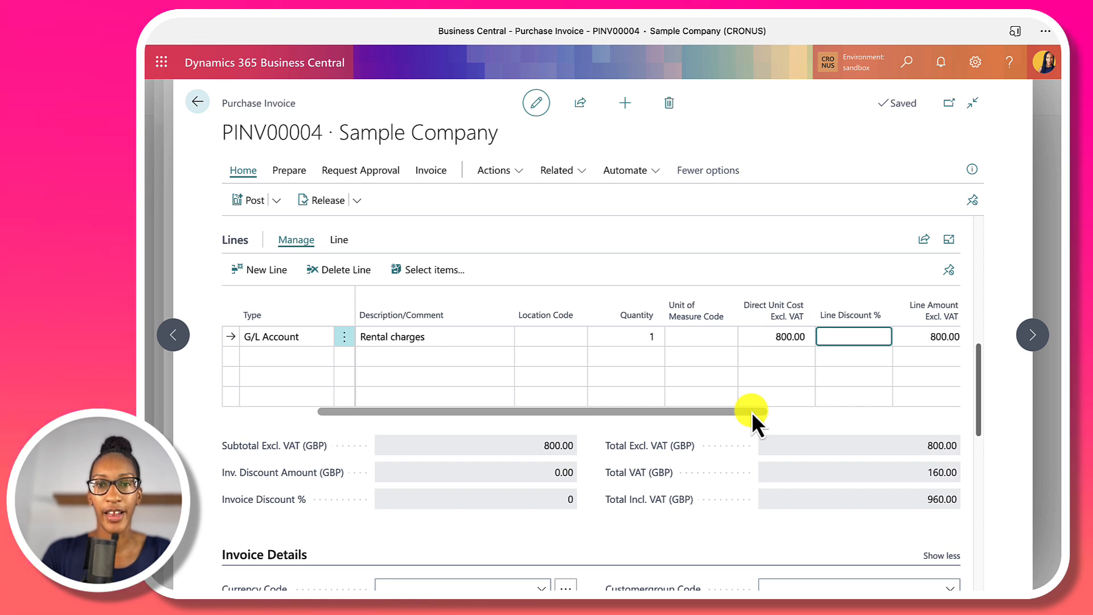
- Review the purchase invoice totals, then post the invoice without opening the posted document
{"action": "scroll", "coordinate": [752, 411], "scroll_direction": "down", "scroll_amount": 1}
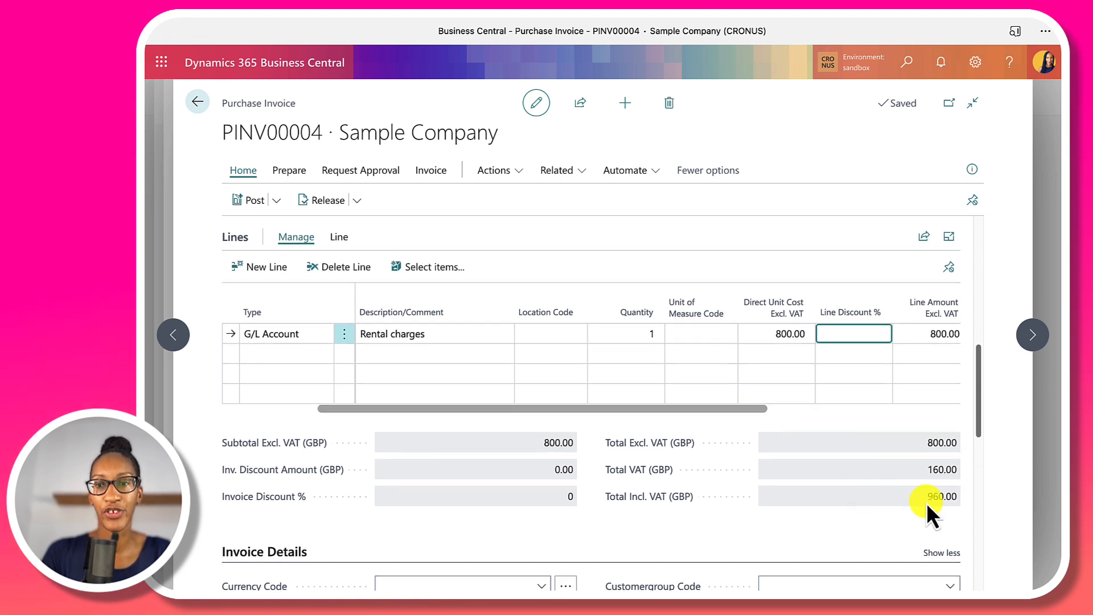
{"action": "scroll", "coordinate": [779, 462], "scroll_direction": "down", "scroll_amount": 4}
{"action": "scroll", "coordinate": [774, 449], "scroll_direction": "up", "scroll_amount": 10}
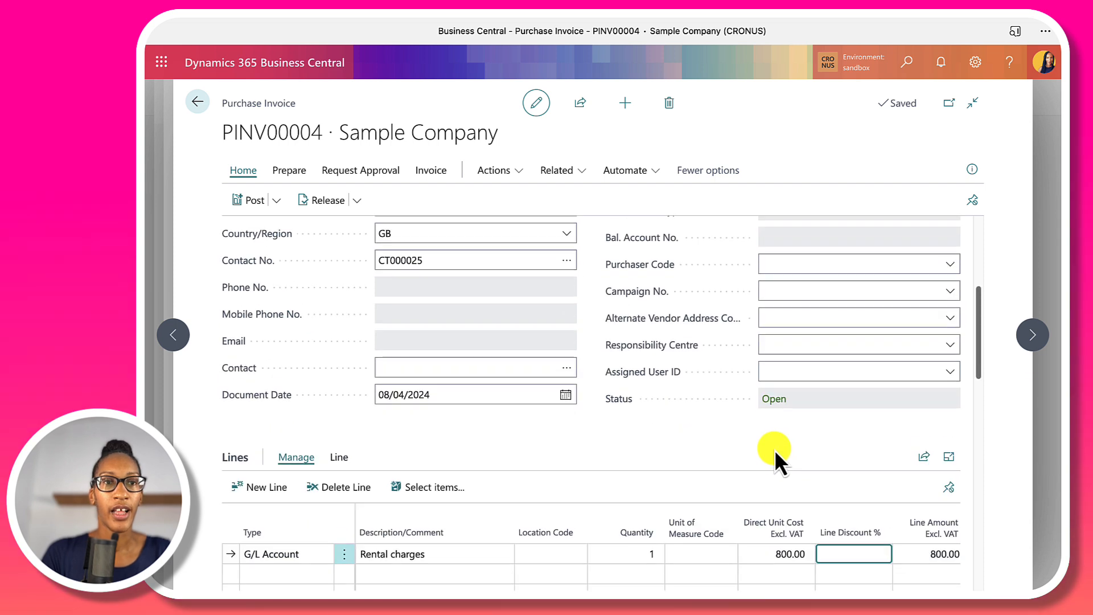
{"action": "left_click", "coordinate": [277, 201]}
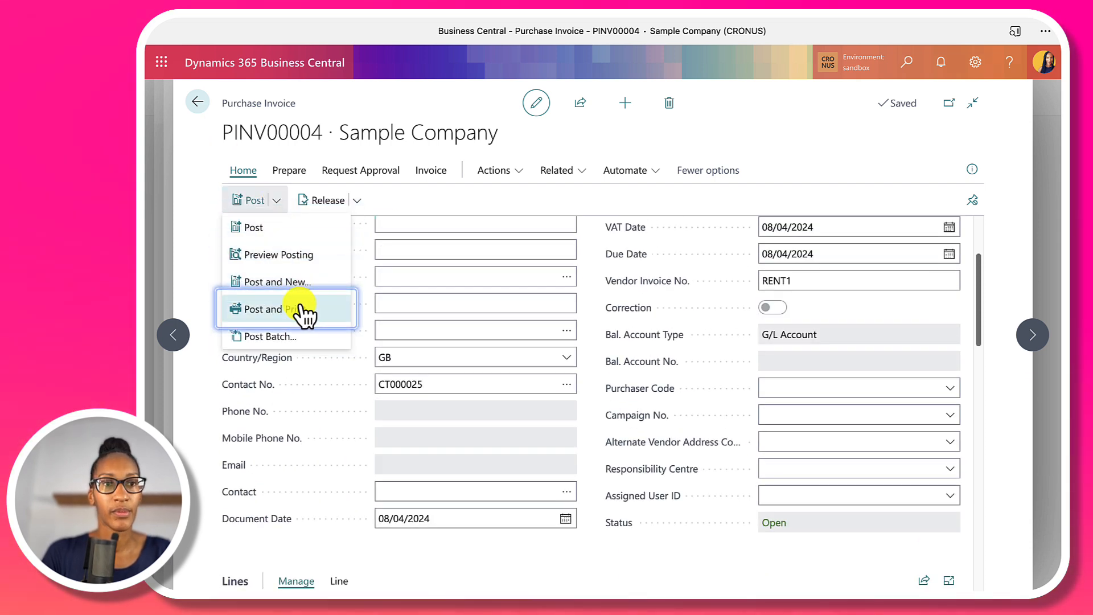
{"action": "left_click", "coordinate": [279, 227]}
{"action": "left_click", "coordinate": [674, 368]}
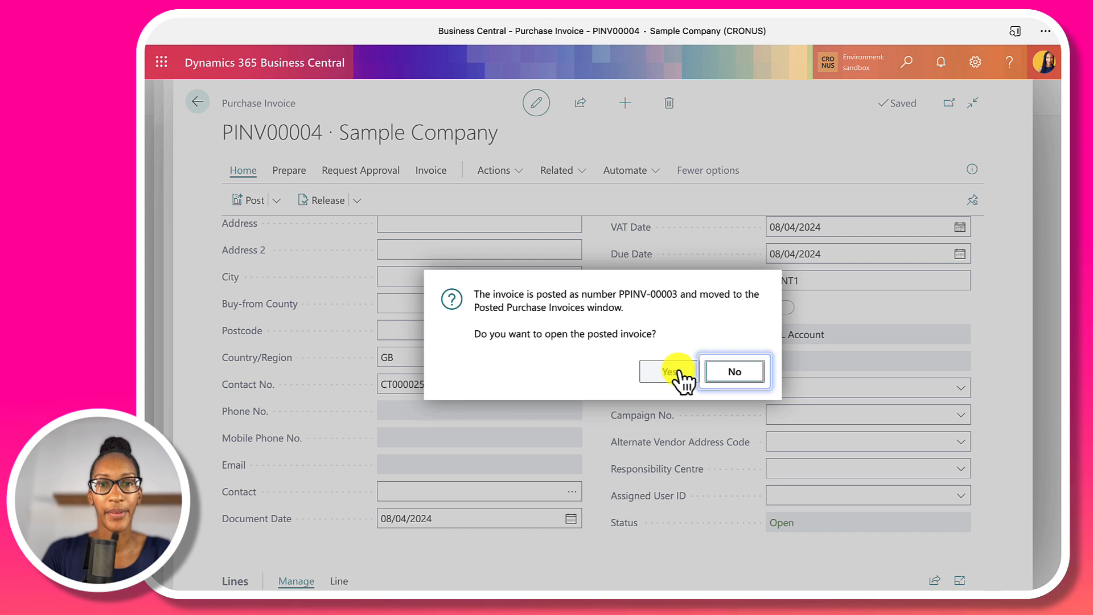
{"action": "left_click", "coordinate": [737, 372]}
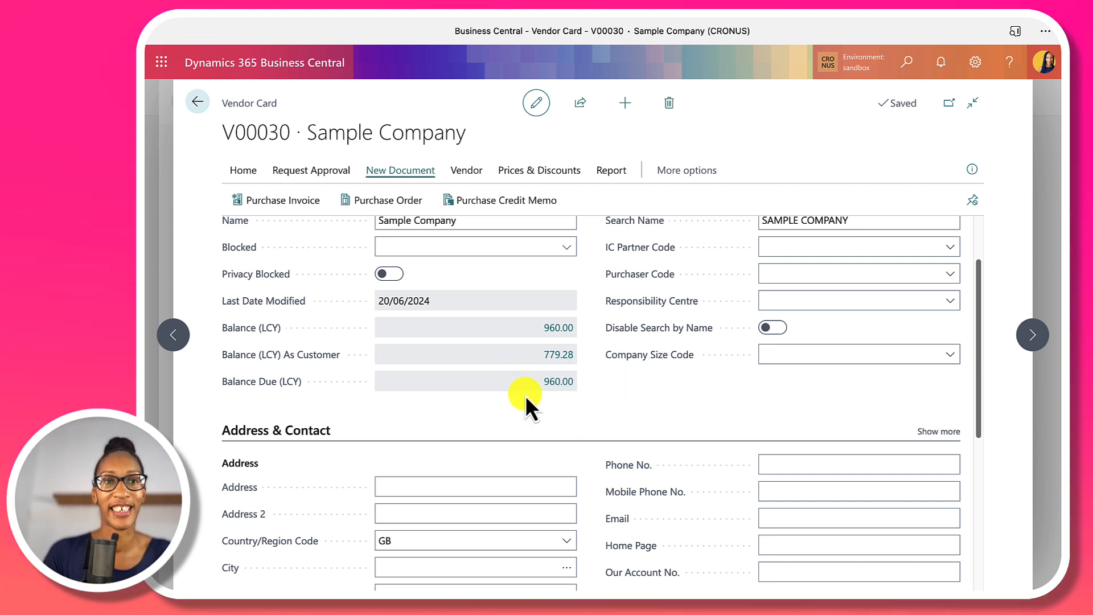
- Leave the vendor card, find the Payment Journals page and start Net Customer/Vendor Balances in the PMT REG batch
{"action": "left_click", "coordinate": [197, 104]}
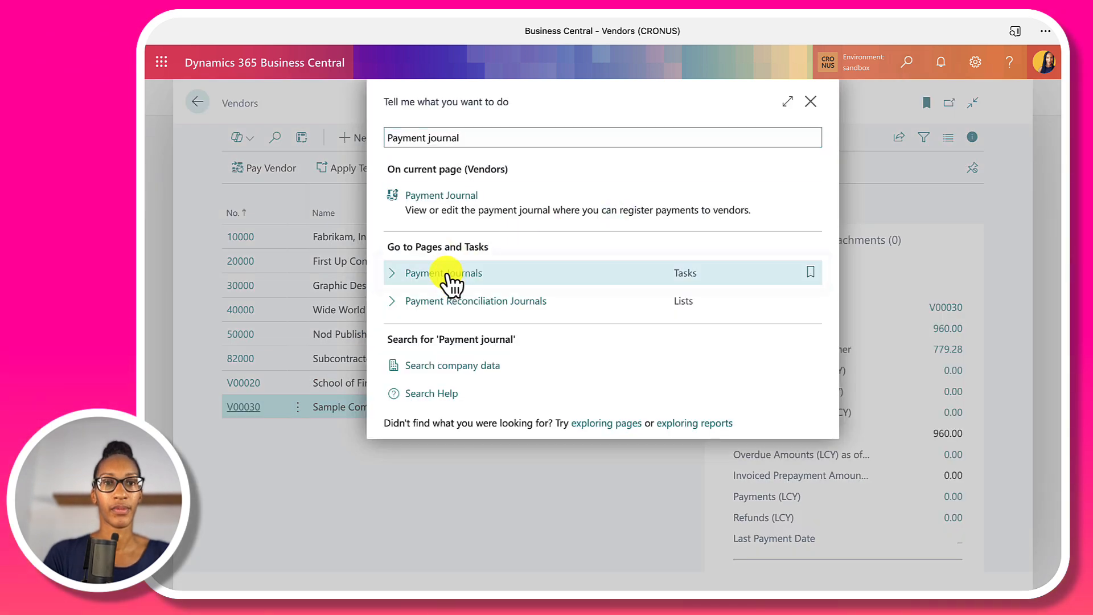
{"action": "left_click", "coordinate": [452, 281]}
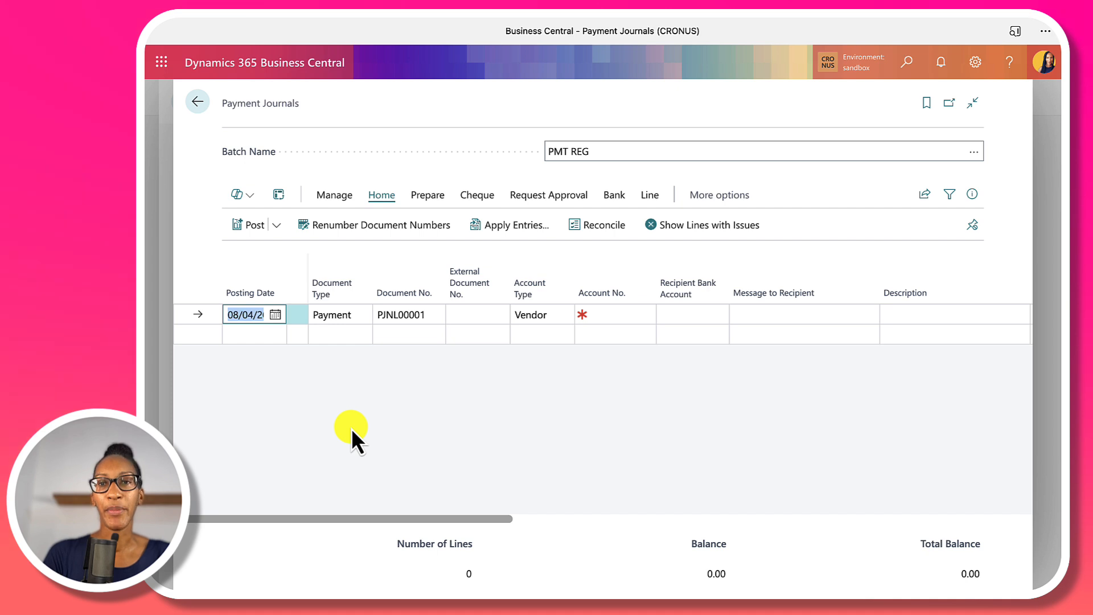
{"action": "left_click", "coordinate": [435, 195]}
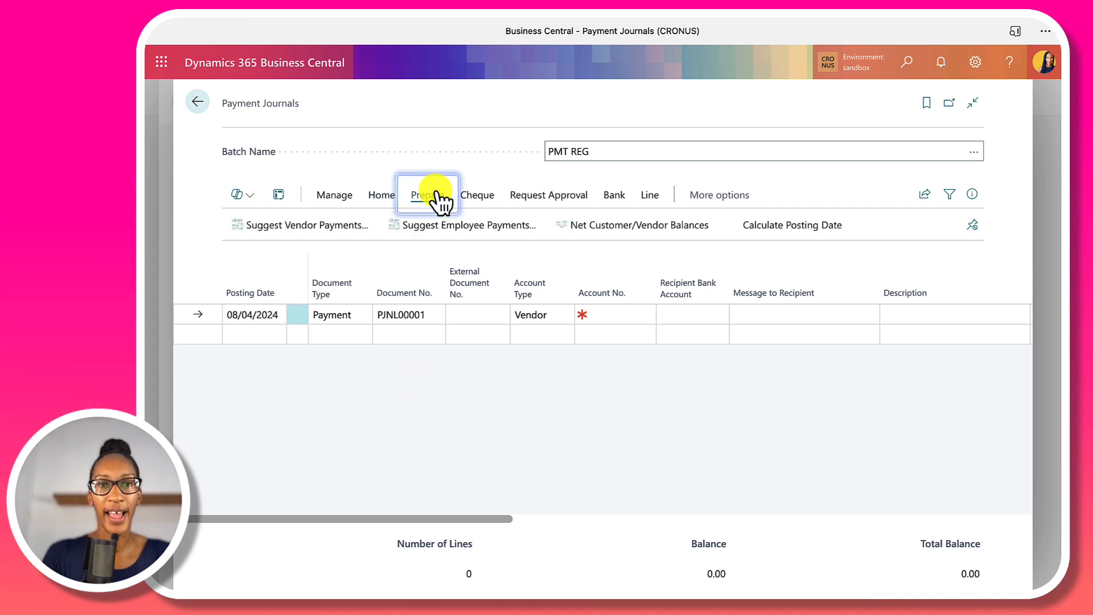
{"action": "left_click", "coordinate": [606, 226]}
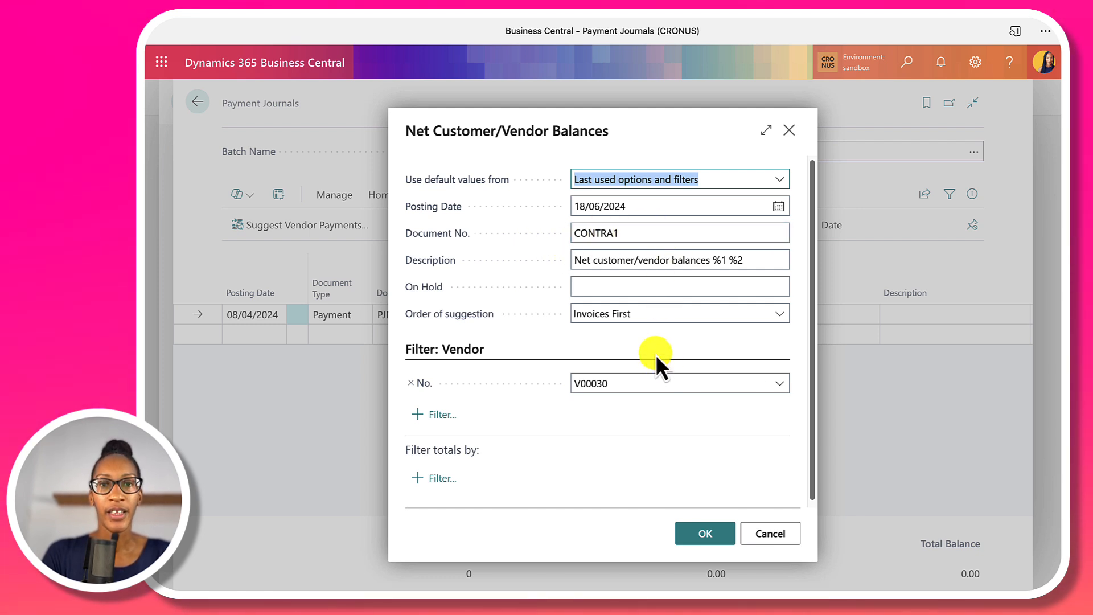
- Run the netting for the Sample Company vendor with document number CONTRA1, posting date 18/06/2024 and the Invoices First order of suggestion
{"action": "left_click", "coordinate": [782, 314]}
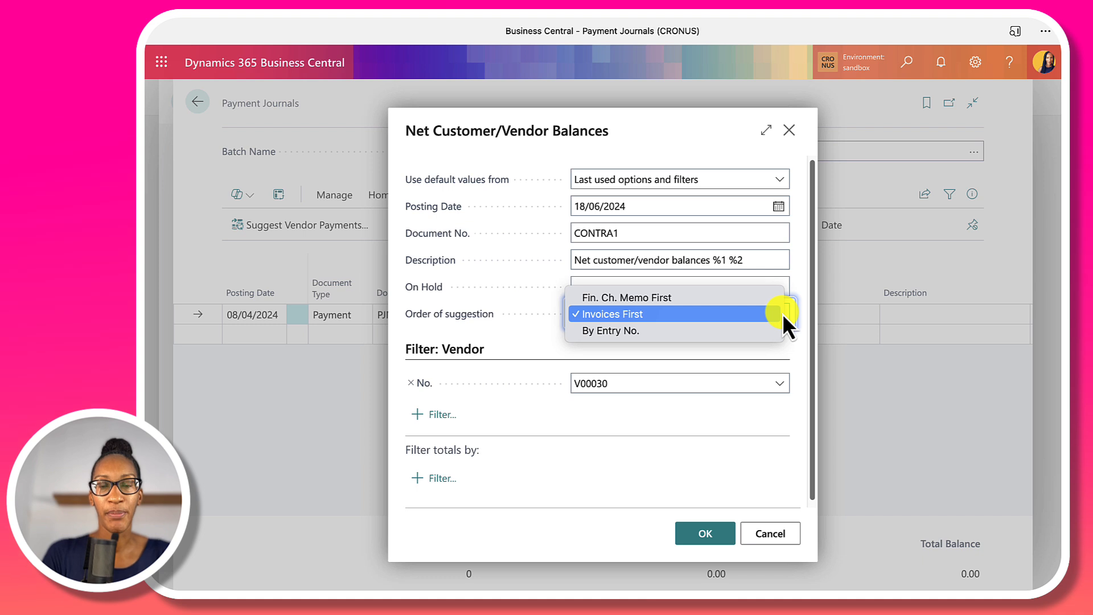
{"action": "left_click", "coordinate": [740, 316]}
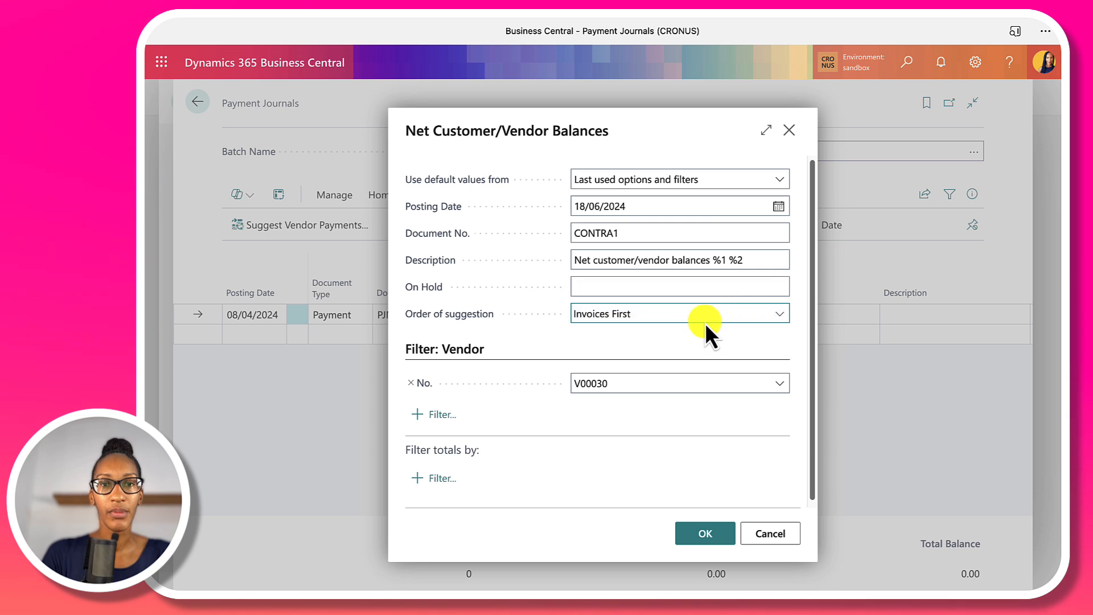
{"action": "left_click", "coordinate": [781, 387]}
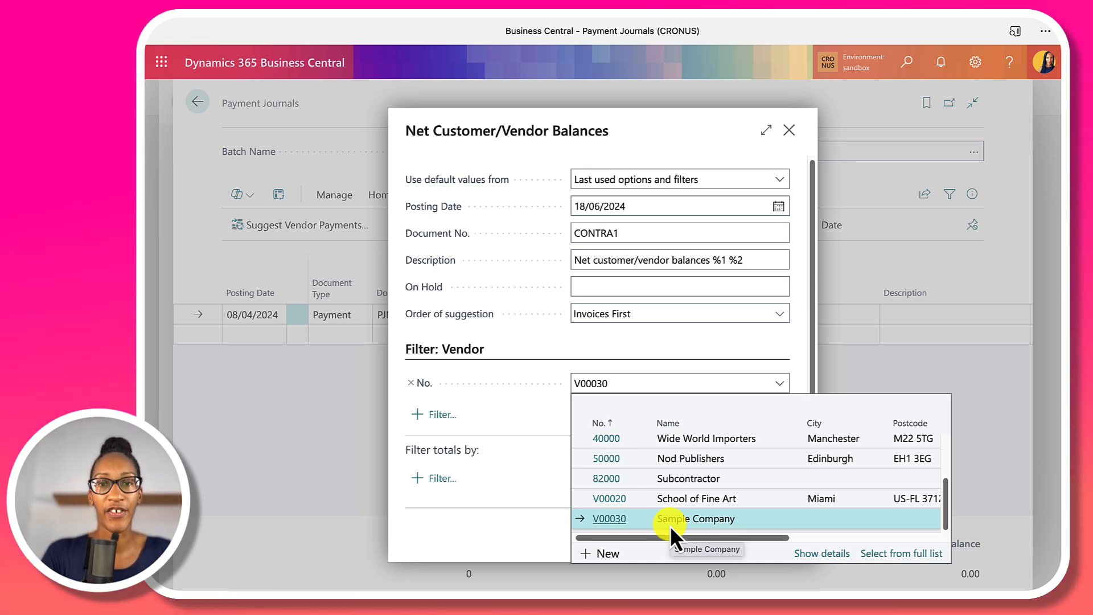
{"action": "left_click", "coordinate": [790, 367]}
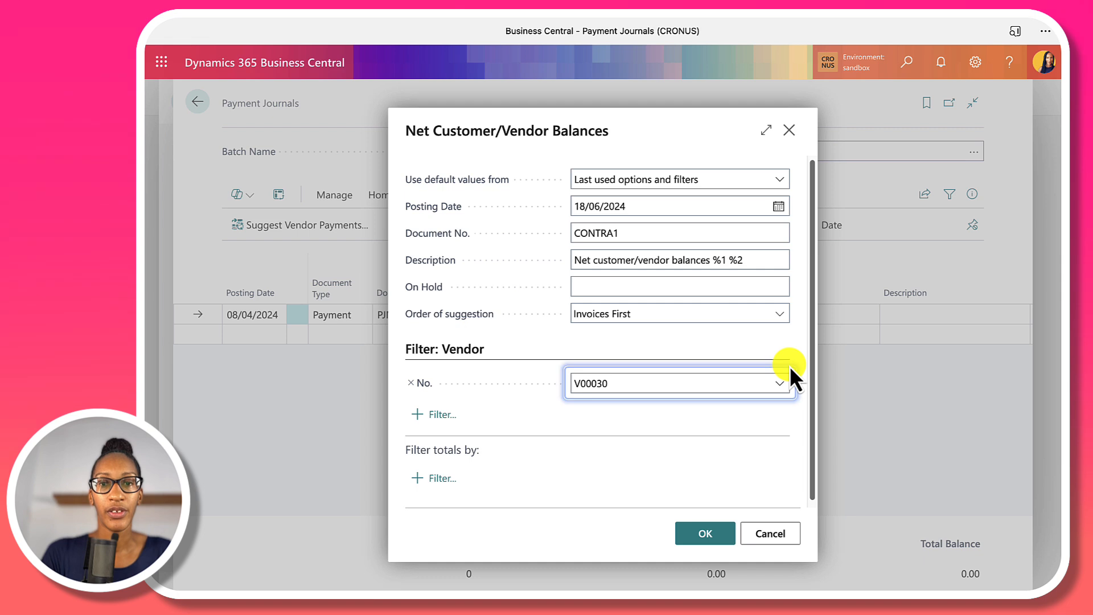
{"action": "left_click", "coordinate": [705, 534]}
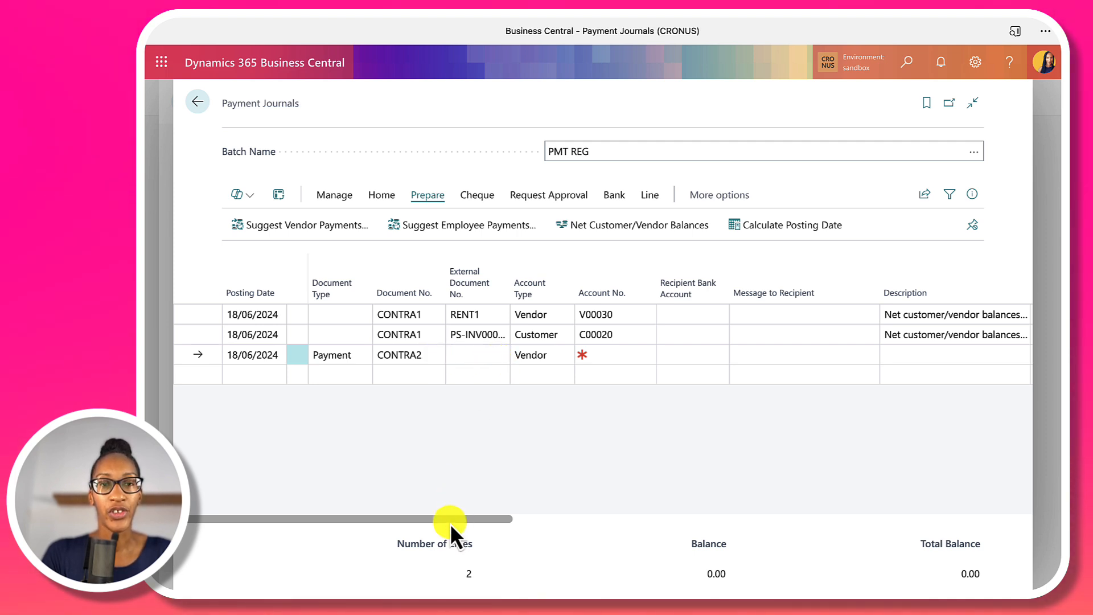
- Check the netting lines' amounts and applied documents, and discard the empty CONTRA2 payment line from the journal
{"action": "left_click_drag", "start_coordinate": [451, 522], "coordinate": [689, 532]}
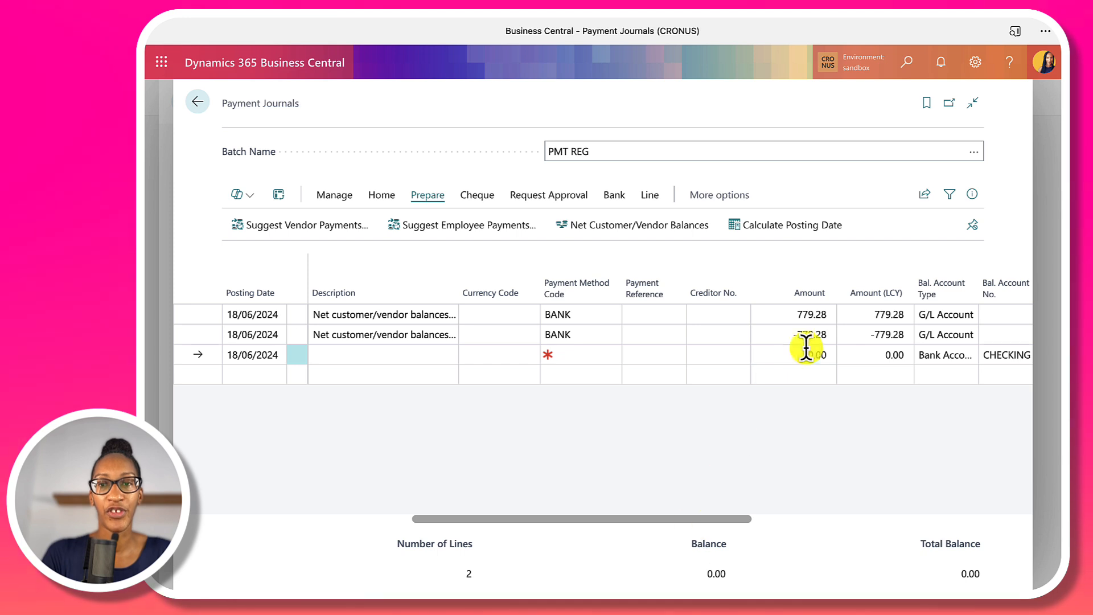
{"action": "left_click_drag", "start_coordinate": [722, 518], "coordinate": [768, 528]}
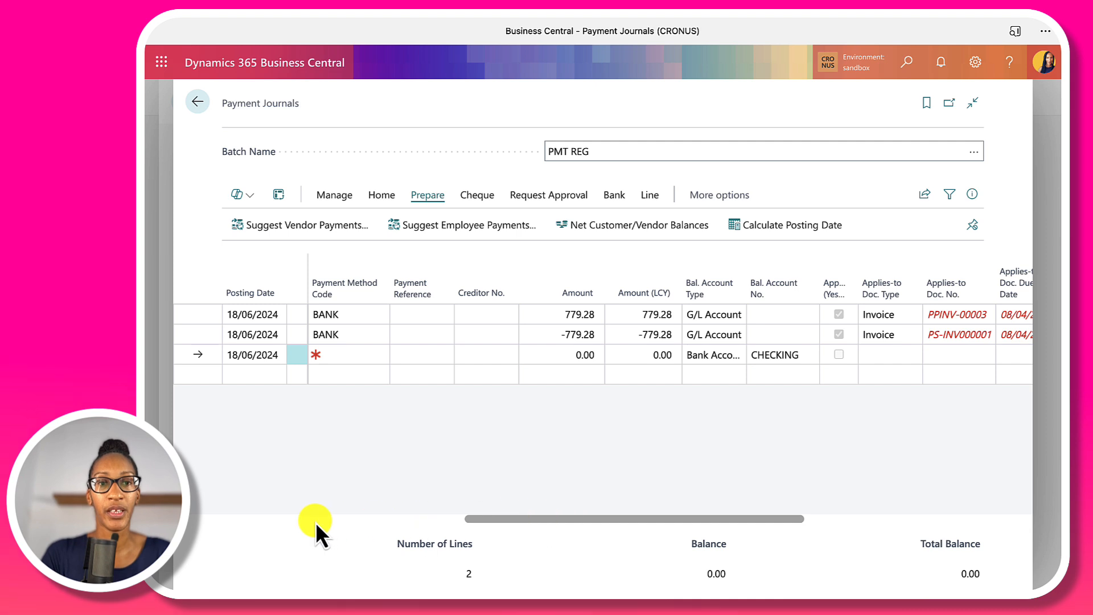
{"action": "left_click_drag", "start_coordinate": [493, 516], "coordinate": [221, 518]}
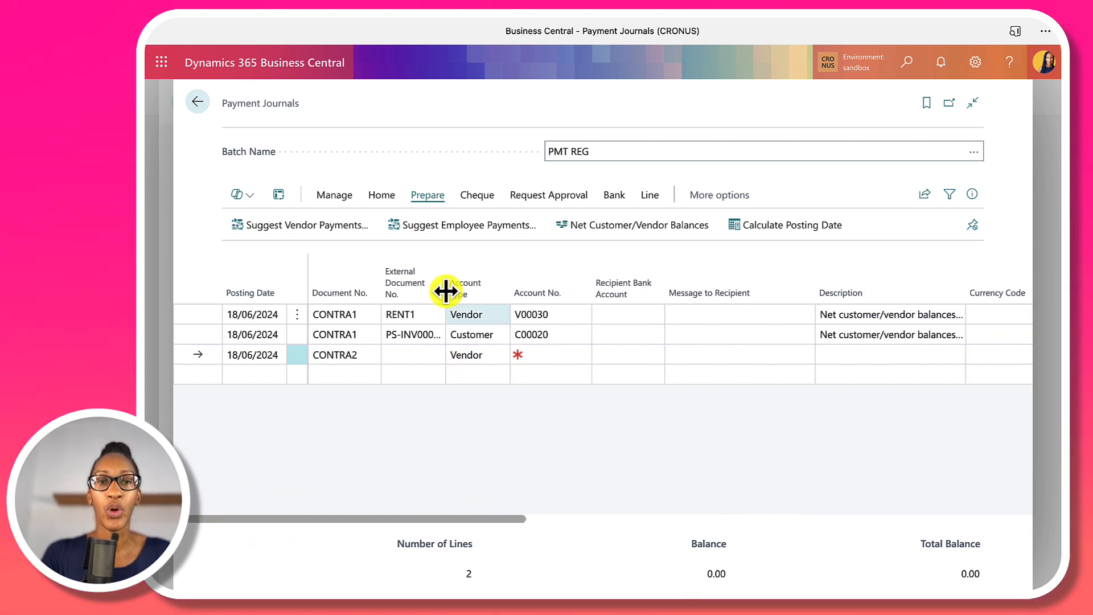
{"action": "left_click", "coordinate": [402, 356]}
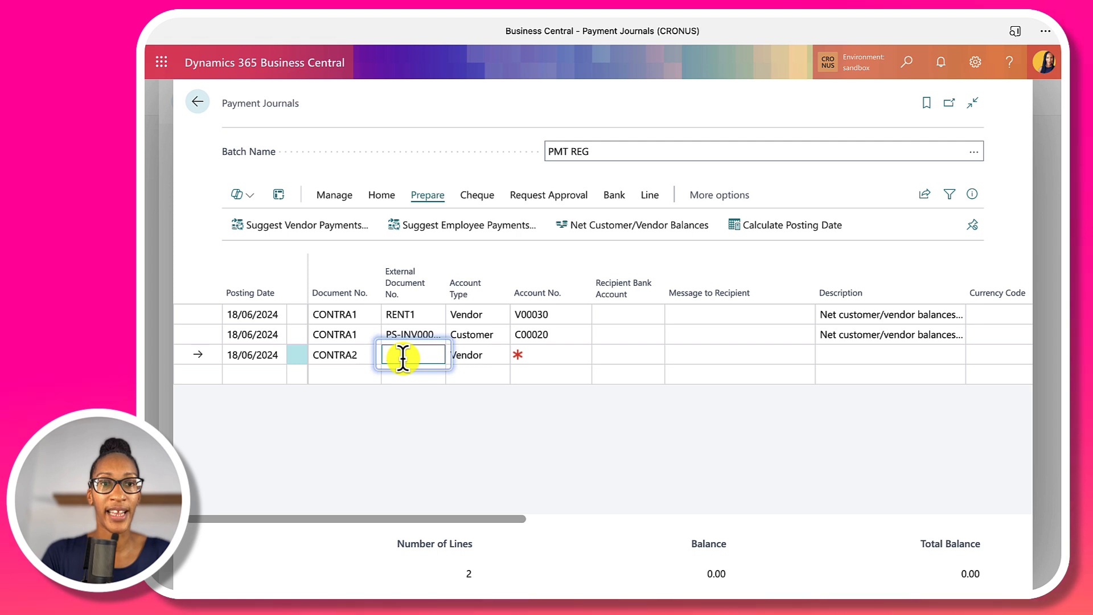
{"action": "left_click", "coordinate": [296, 361]}
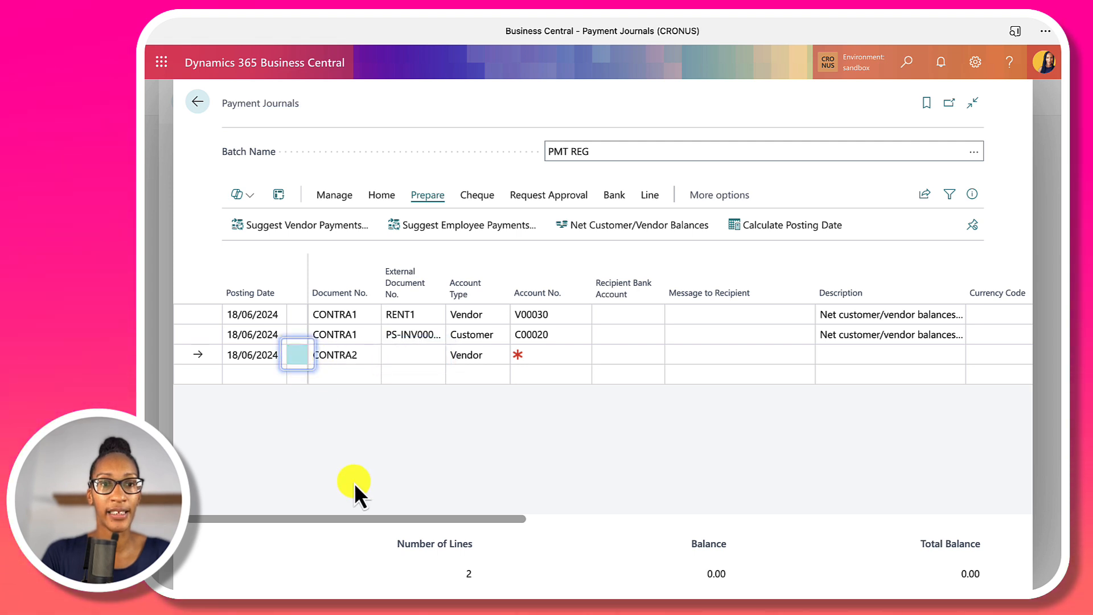
{"action": "left_click", "coordinate": [344, 196]}
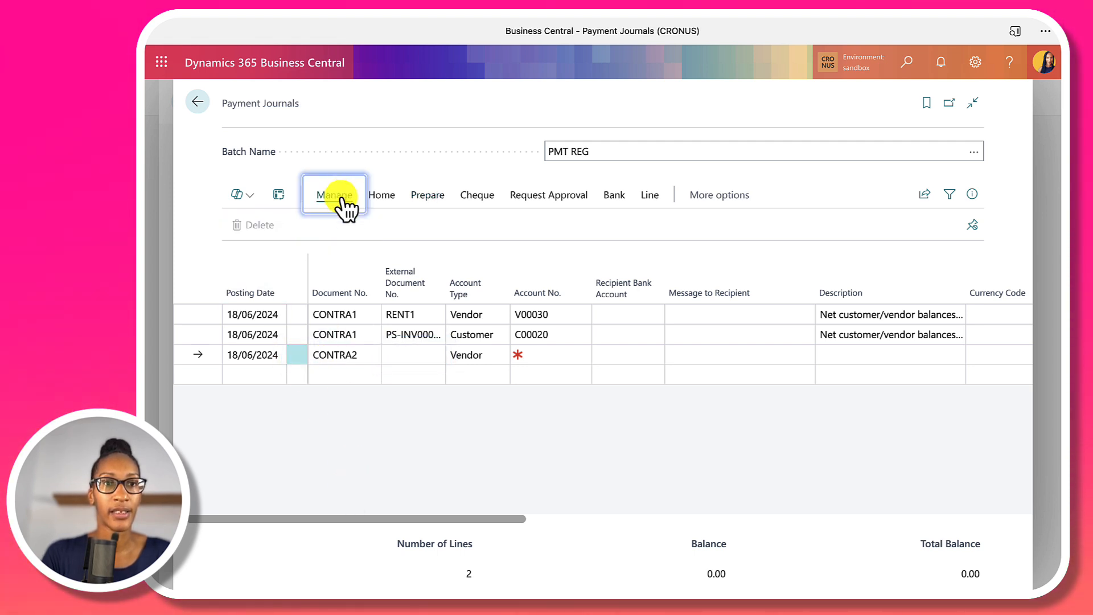
{"action": "left_click", "coordinate": [372, 355]}
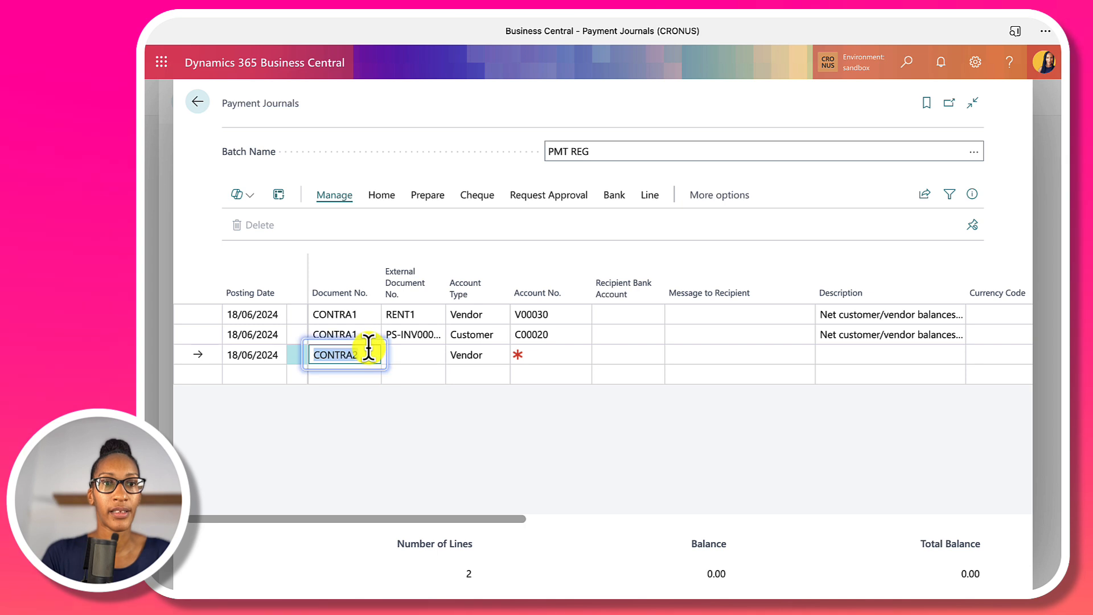
{"action": "left_click", "coordinate": [340, 211]}
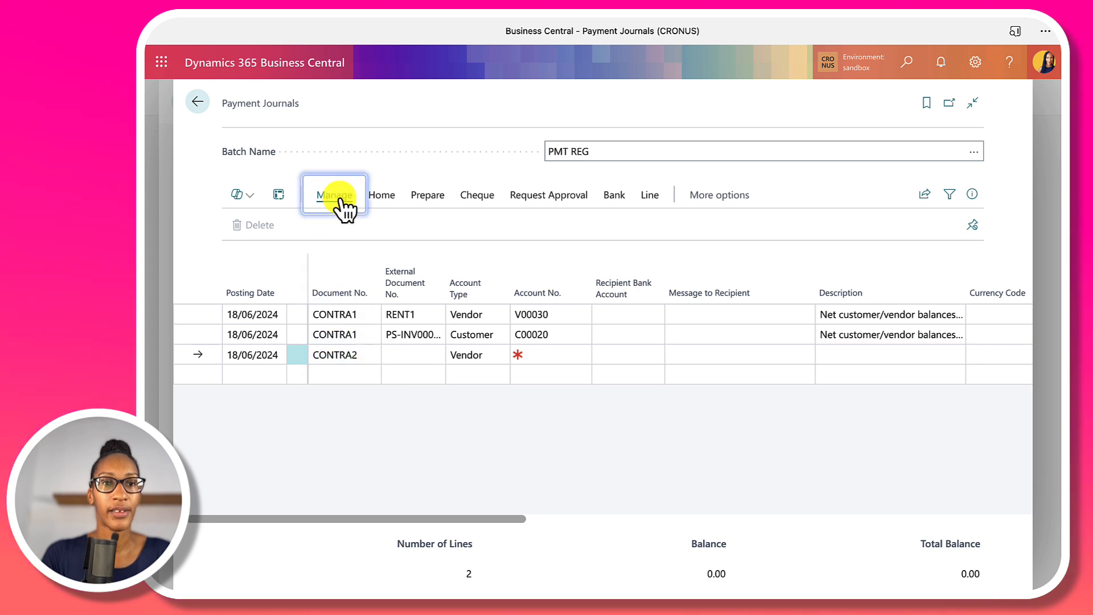
{"action": "left_click", "coordinate": [562, 336]}
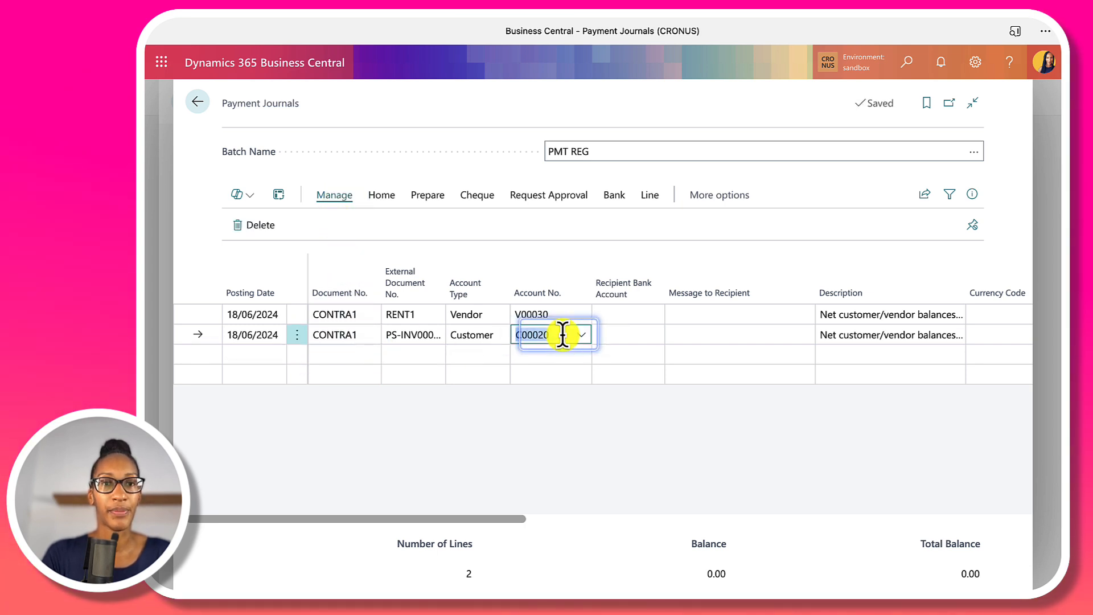
{"action": "left_click", "coordinate": [566, 314]}
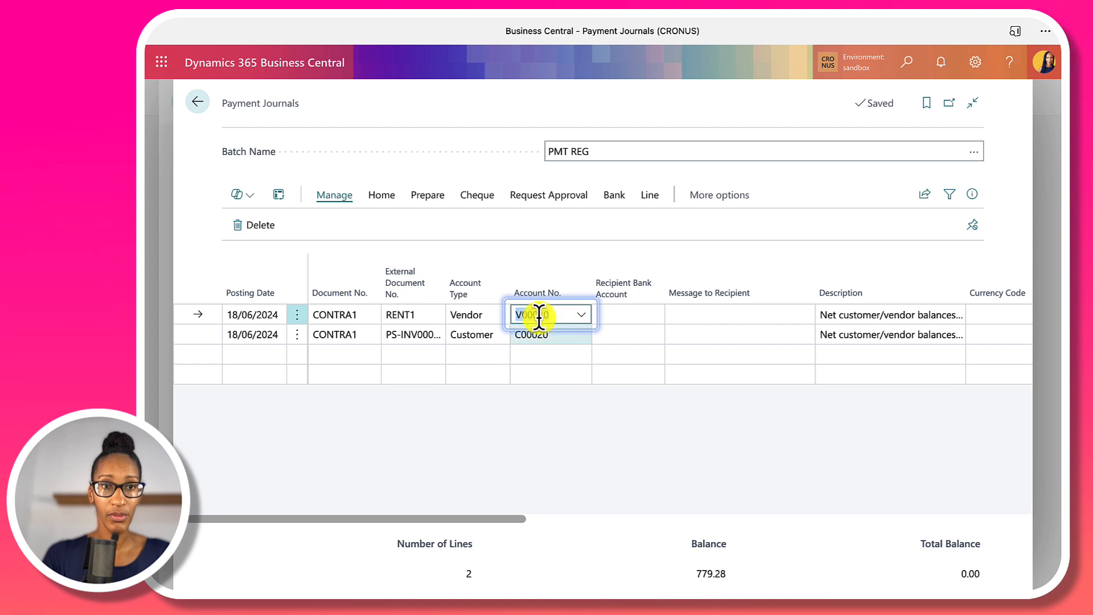
- Post the customer and vendor netting lines in the payment journal and dismiss the posting message
{"action": "left_click", "coordinate": [381, 196]}
{"action": "left_click", "coordinate": [255, 226]}
{"action": "left_click", "coordinate": [677, 370]}
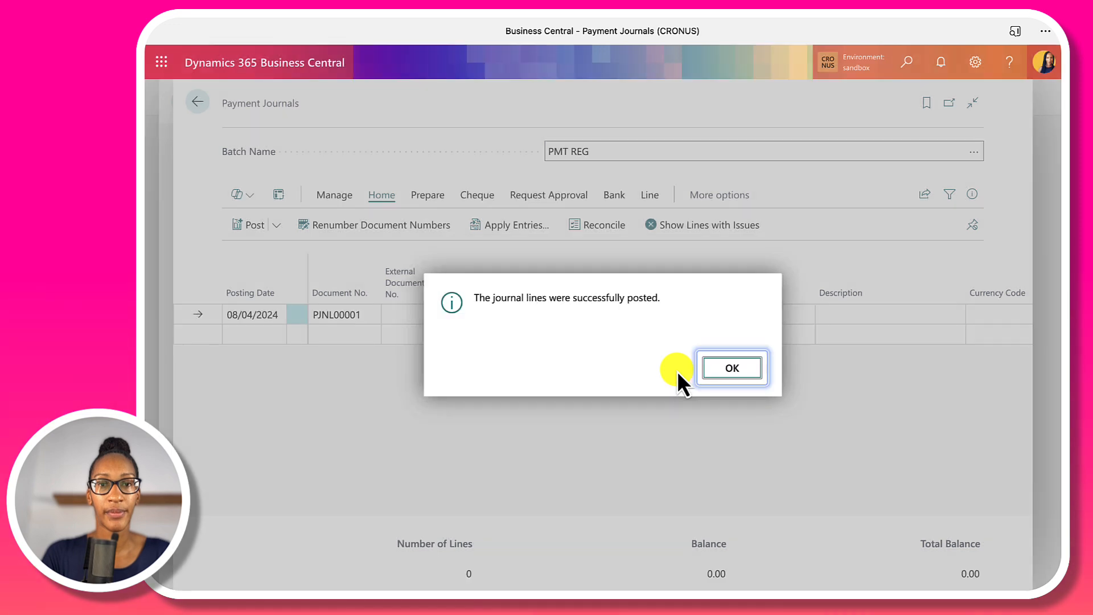
{"action": "left_click", "coordinate": [742, 371]}
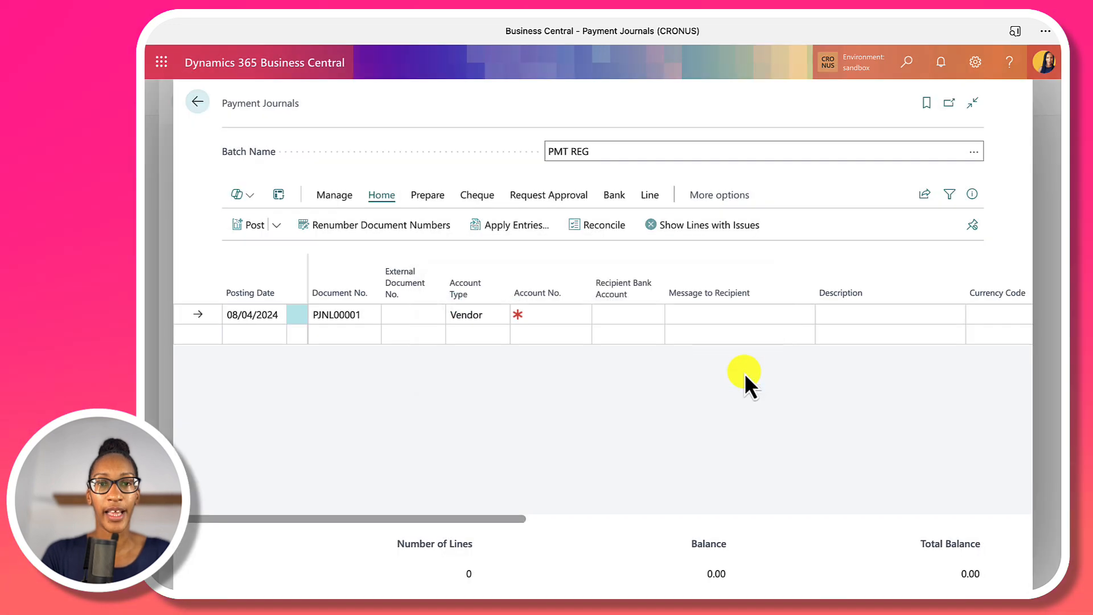
- Open the Sample Company vendor's ledger entries from its card and check the original and remaining amounts
{"action": "left_click", "coordinate": [198, 102]}
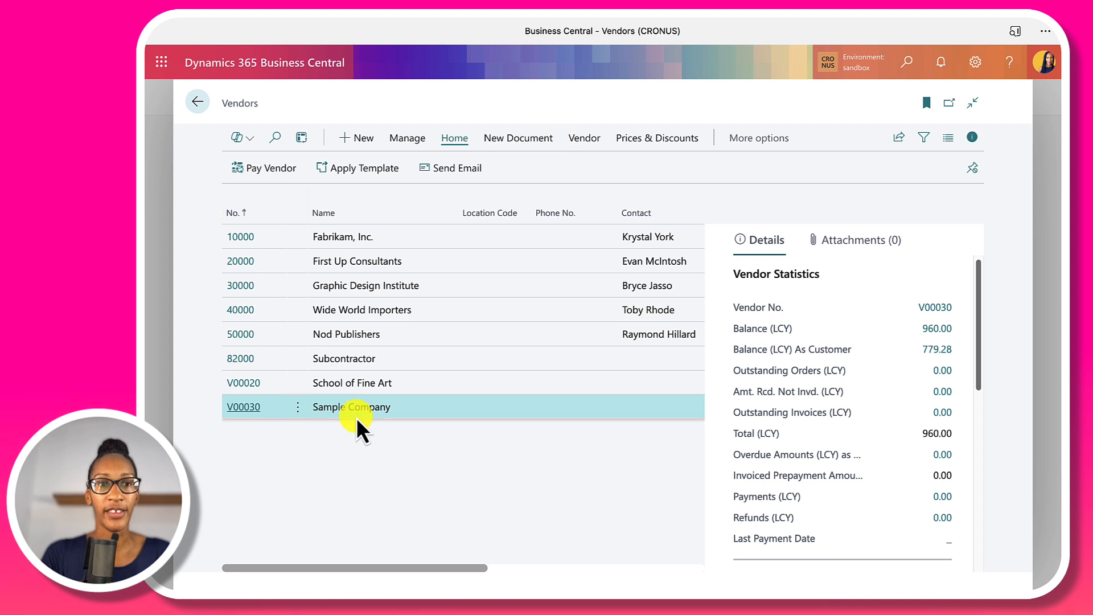
{"action": "left_click", "coordinate": [243, 407]}
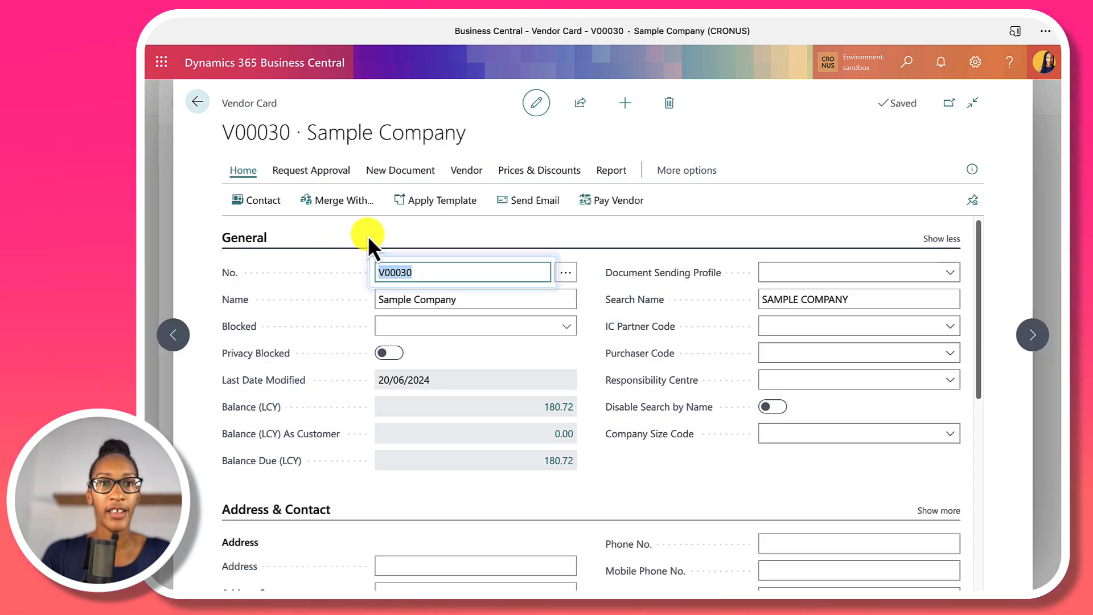
{"action": "left_click", "coordinate": [468, 177]}
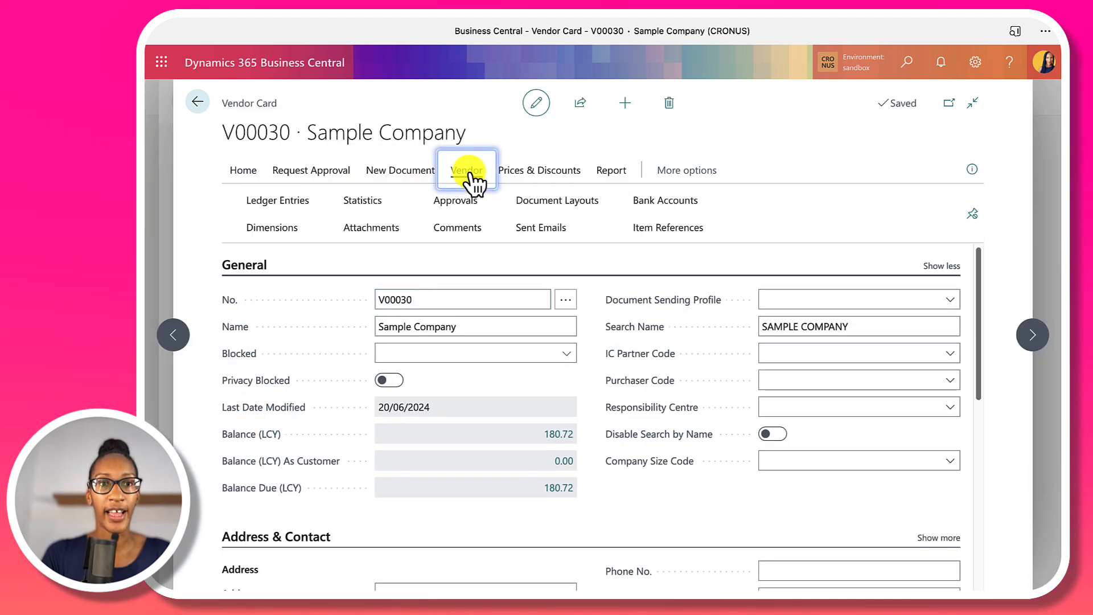
{"action": "left_click", "coordinate": [281, 200]}
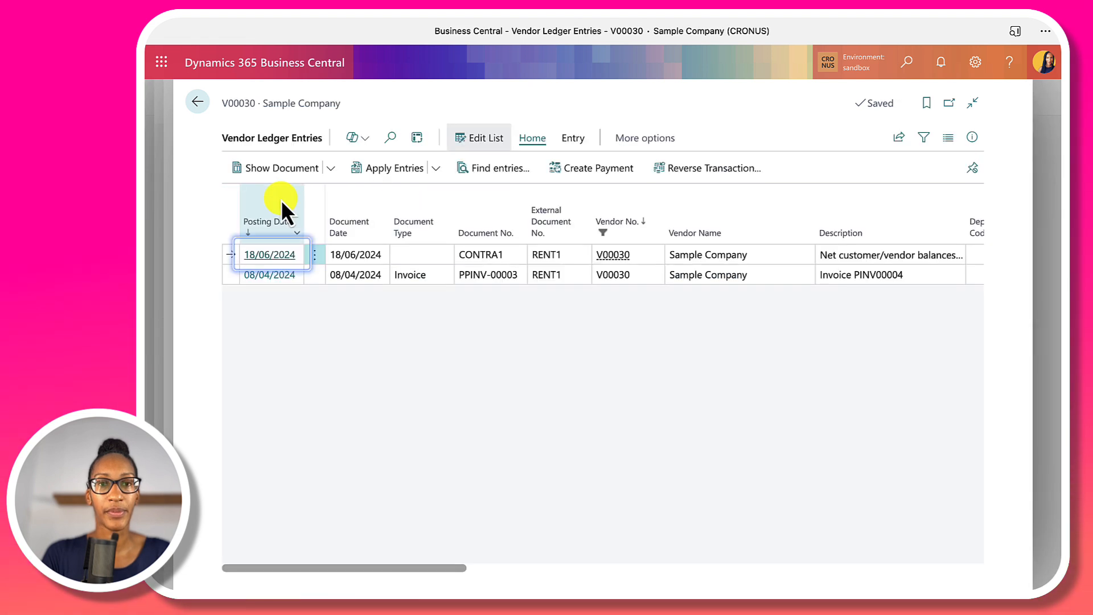
{"action": "left_click_drag", "start_coordinate": [333, 567], "coordinate": [647, 575]}
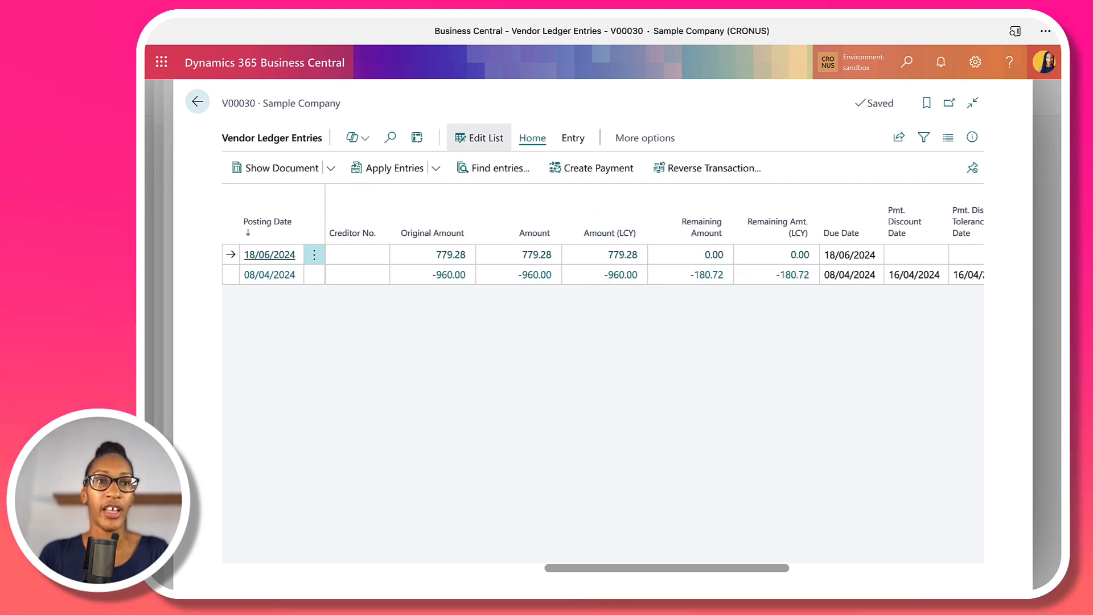
- Look up the entries behind Balance (LCY) As Customer on the Sample Company vendor card, then return to the customer list
{"action": "left_click", "coordinate": [195, 104]}
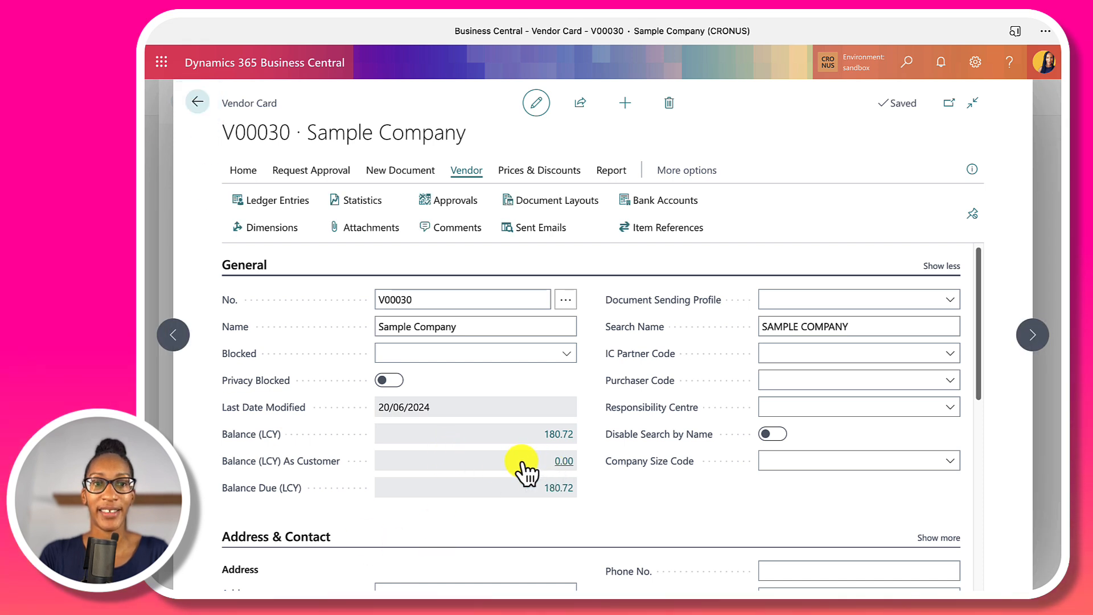
{"action": "left_click", "coordinate": [563, 462]}
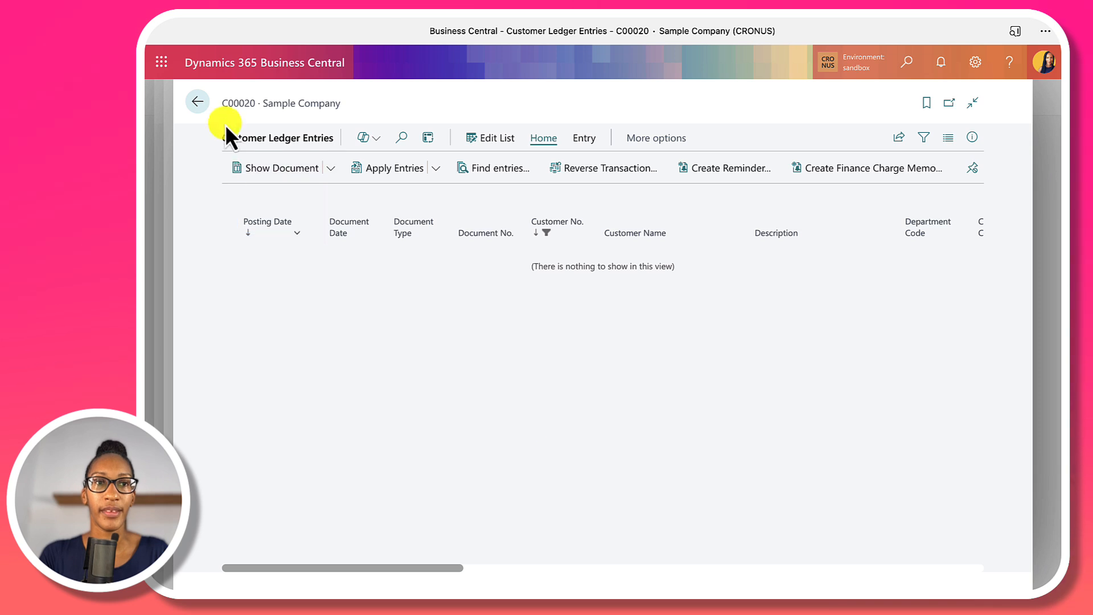
{"action": "left_click", "coordinate": [198, 102]}
{"action": "left_click", "coordinate": [198, 103]}
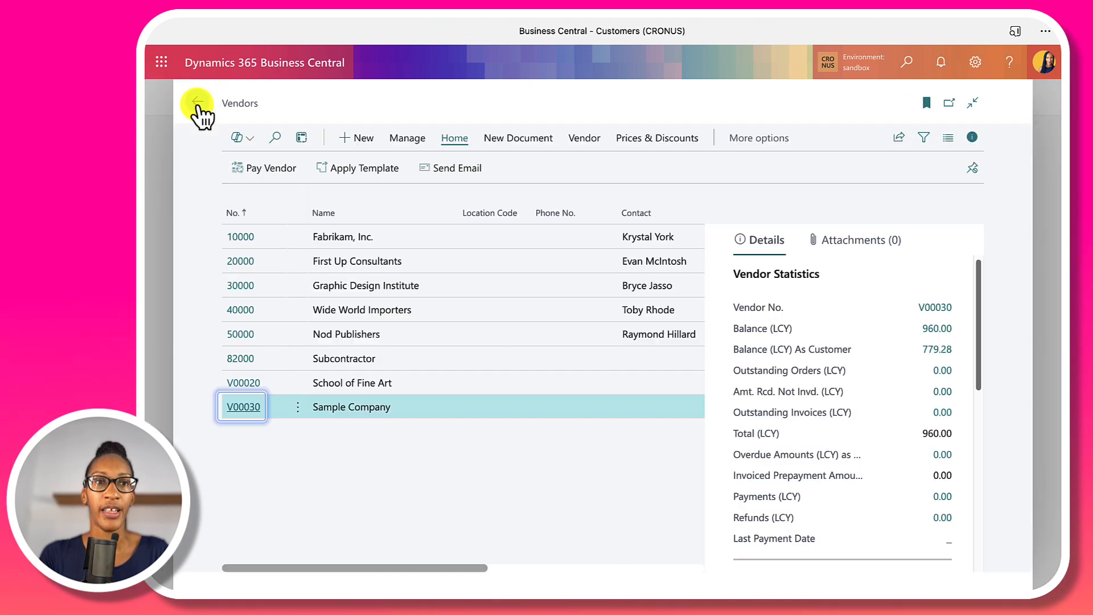
{"action": "left_click", "coordinate": [198, 104]}
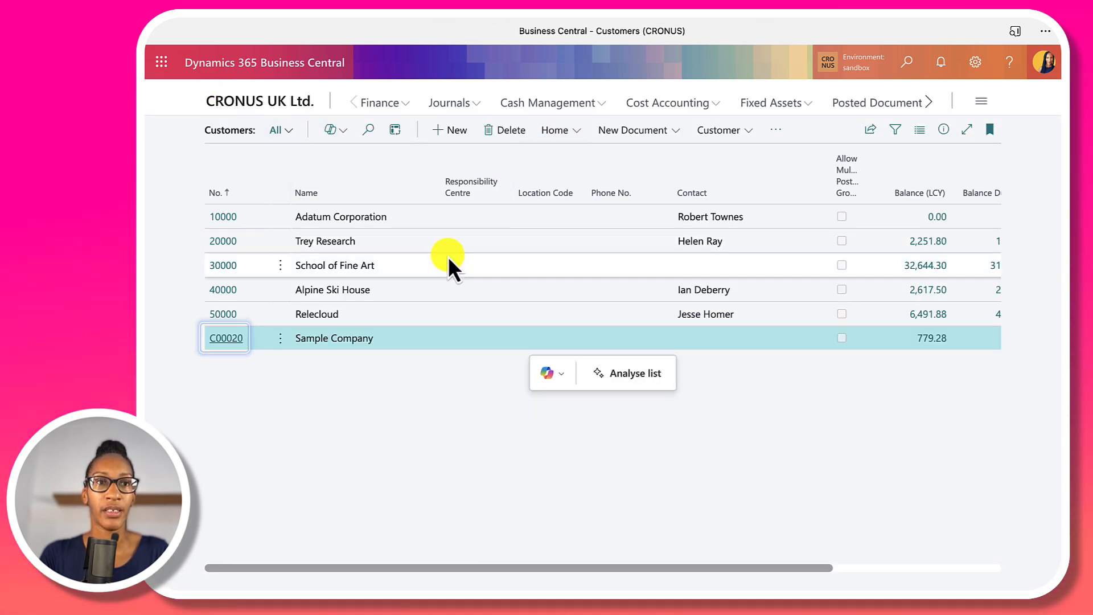
- Open the Sample Company customer's ledger entries from its card and check the original and remaining amounts of the CONTRA1 and invoice entries
{"action": "left_click", "coordinate": [227, 338]}
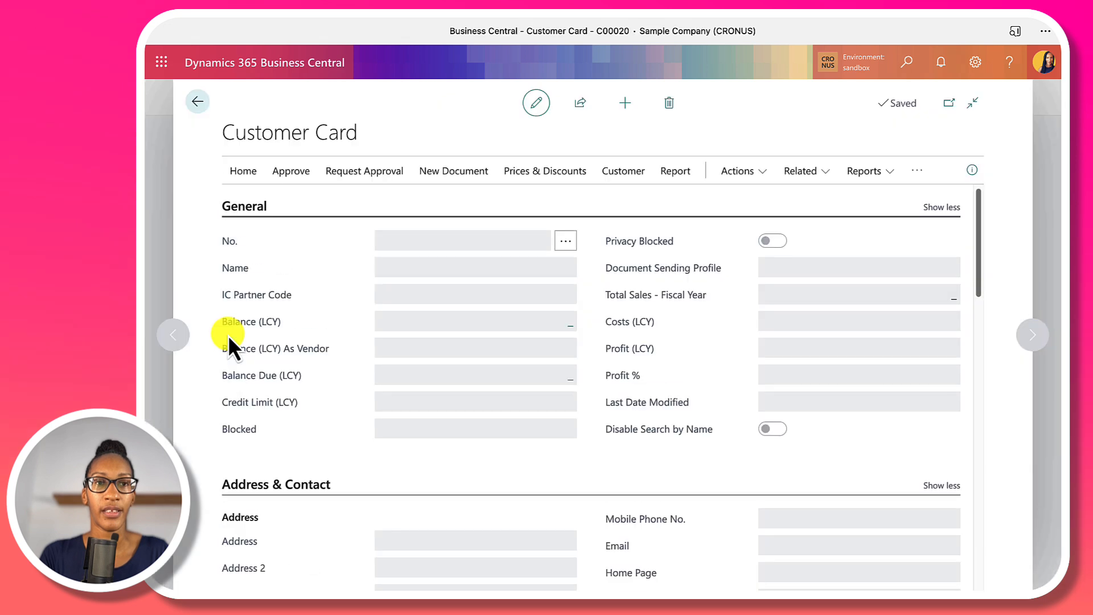
{"action": "left_click", "coordinate": [570, 171]}
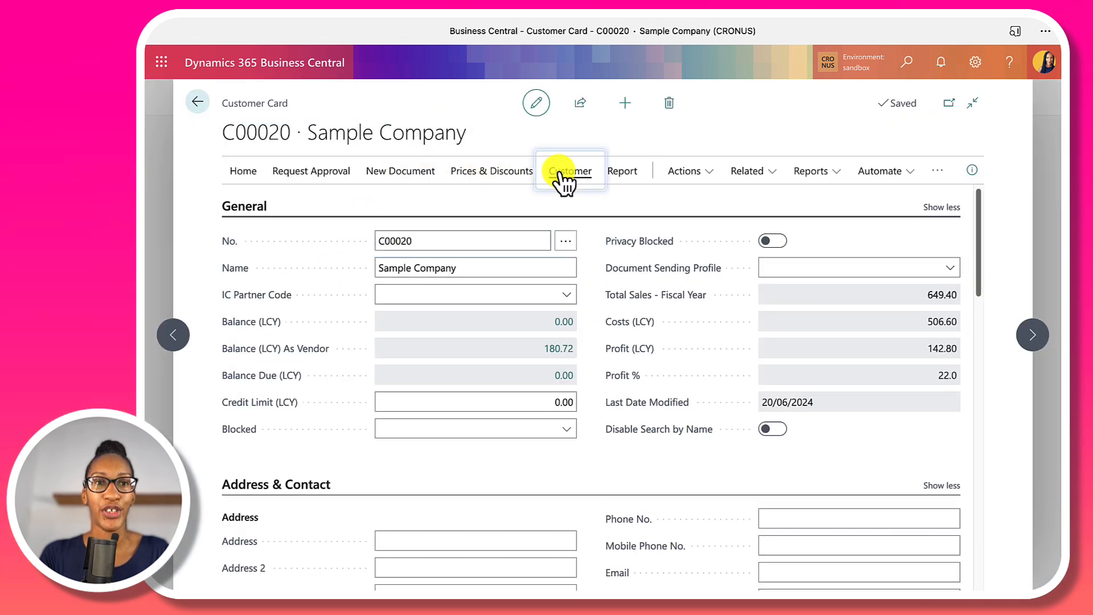
{"action": "left_click", "coordinate": [288, 204]}
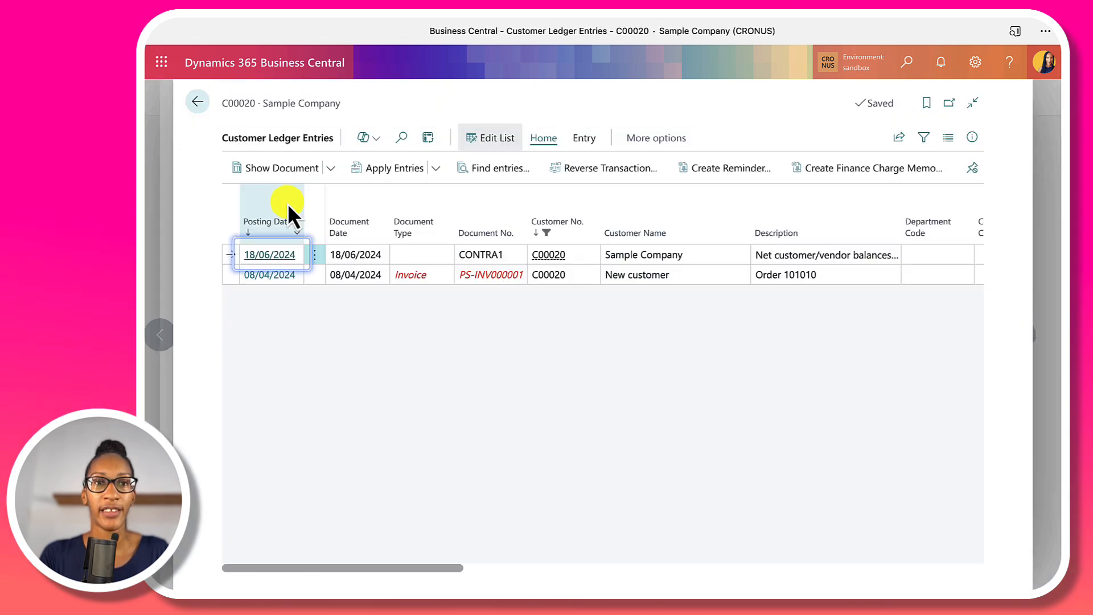
{"action": "mouse_move", "coordinate": [363, 566]}
{"action": "left_mouse_down"}
{"action": "mouse_move", "coordinate": [516, 585]}
{"action": "mouse_move", "coordinate": [455, 586]}
{"action": "mouse_move", "coordinate": [524, 585]}
{"action": "mouse_move", "coordinate": [359, 576]}
{"action": "left_mouse_up"}
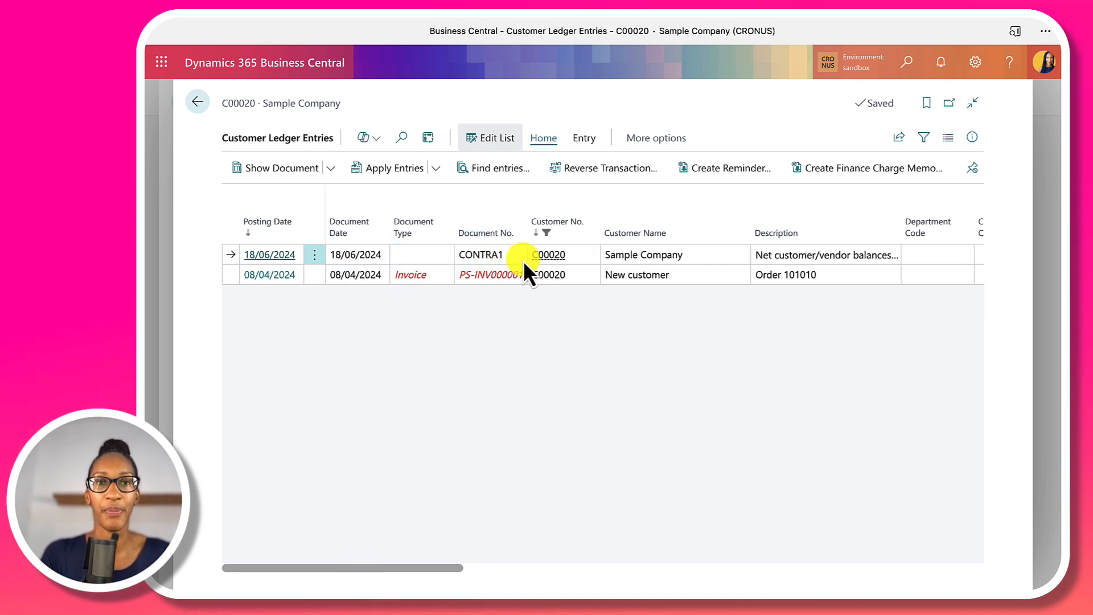
{"action": "left_click_drag", "start_coordinate": [446, 567], "coordinate": [644, 572]}
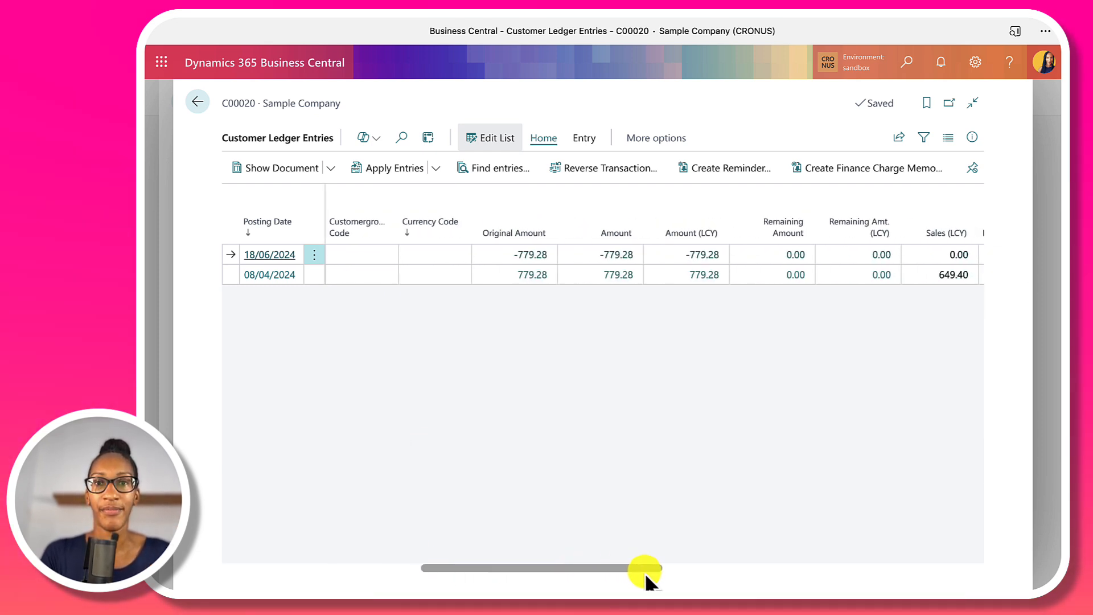